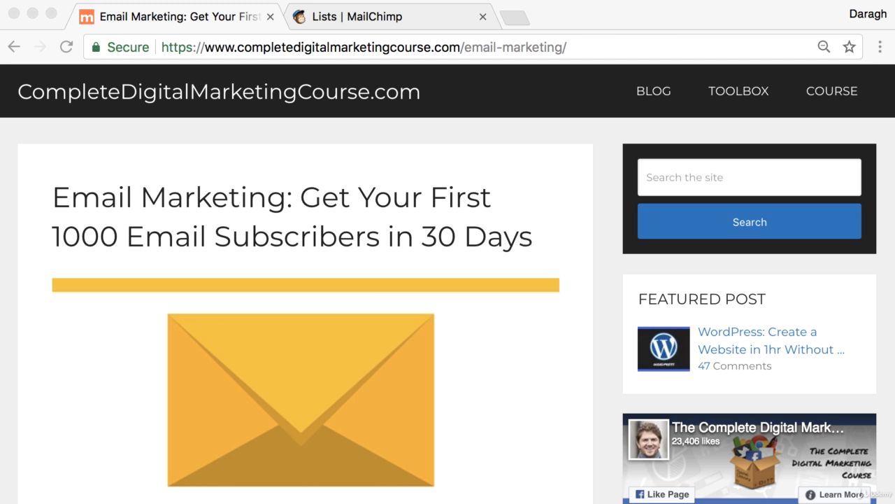
- Go to MailChimp Lists and open Signup forms for the CompleteDigitalMarketingCourse.com list
click(400, 16)
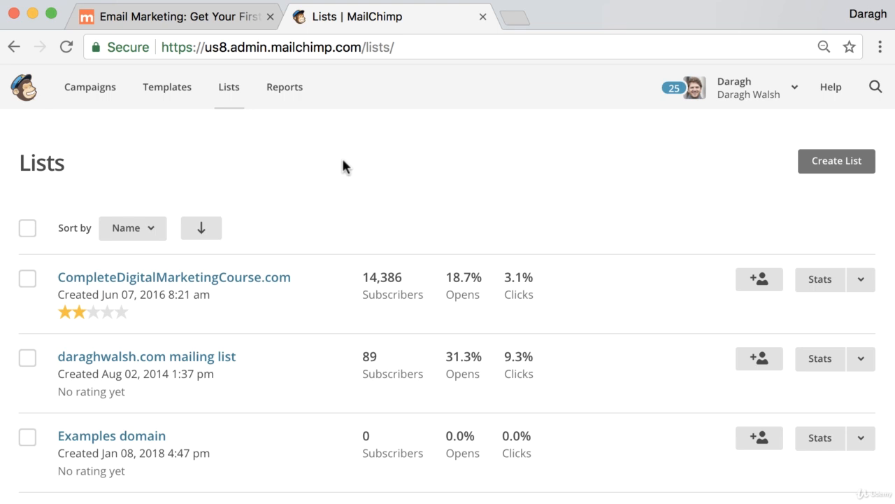
click(268, 284)
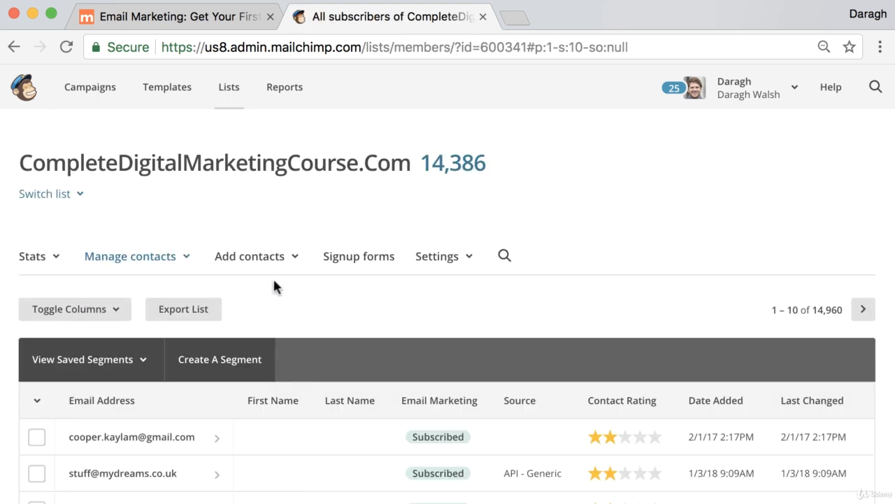
click(359, 263)
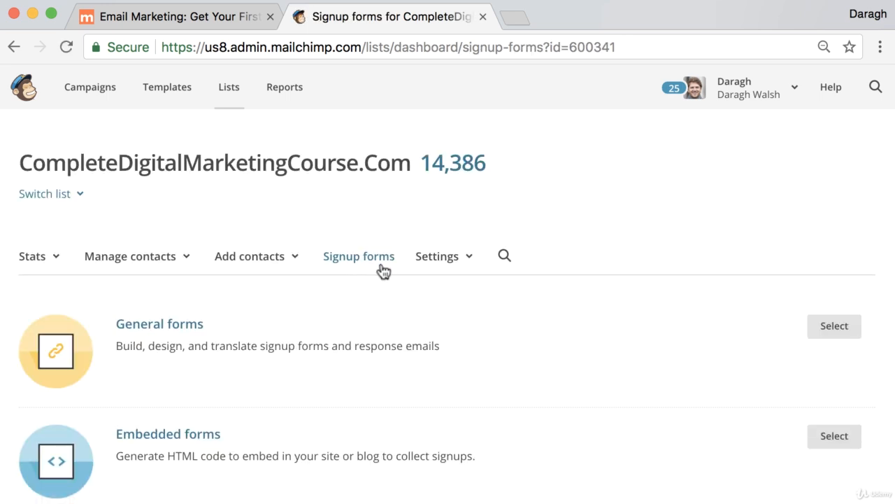
scroll(383, 272, down, 2)
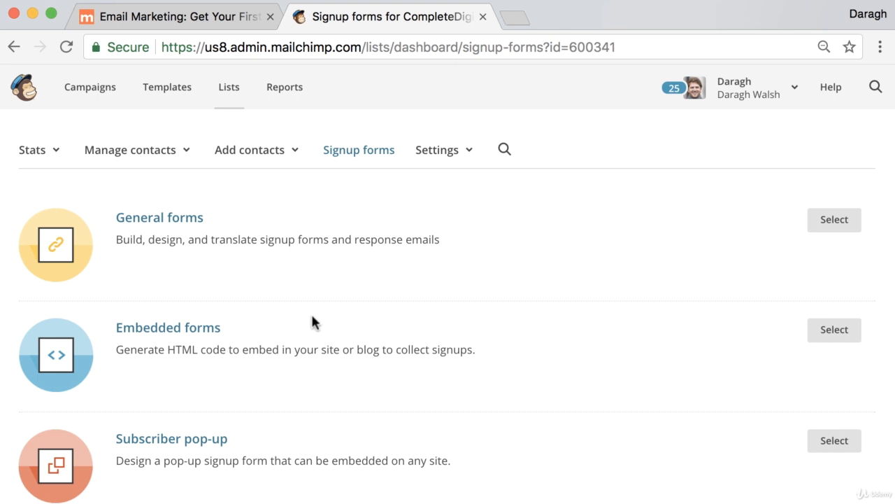
- Open Embedded forms and review the Classic form options, selecting the form title text
click(174, 339)
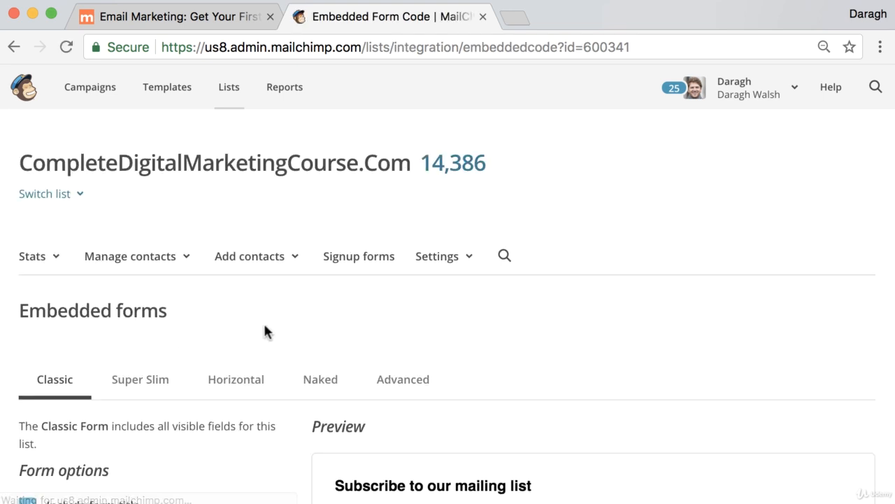
scroll(322, 333, down, 5)
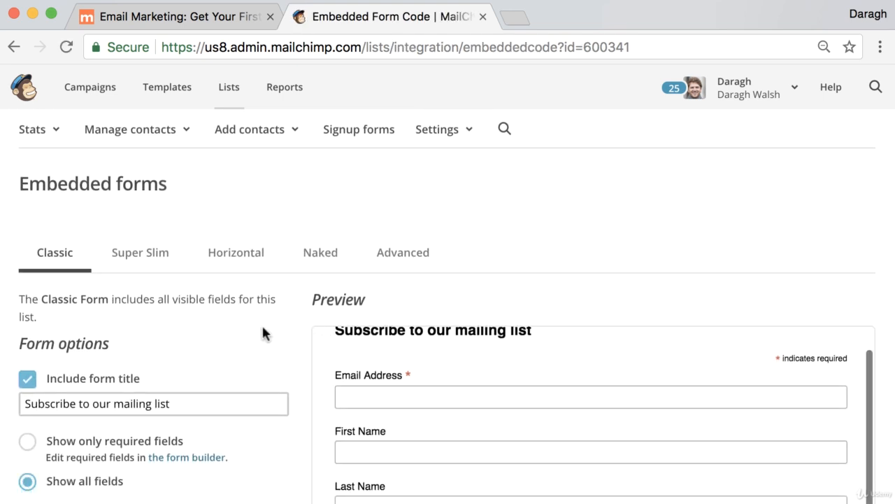
scroll(261, 333, down, 1)
scroll(260, 323, down, 3)
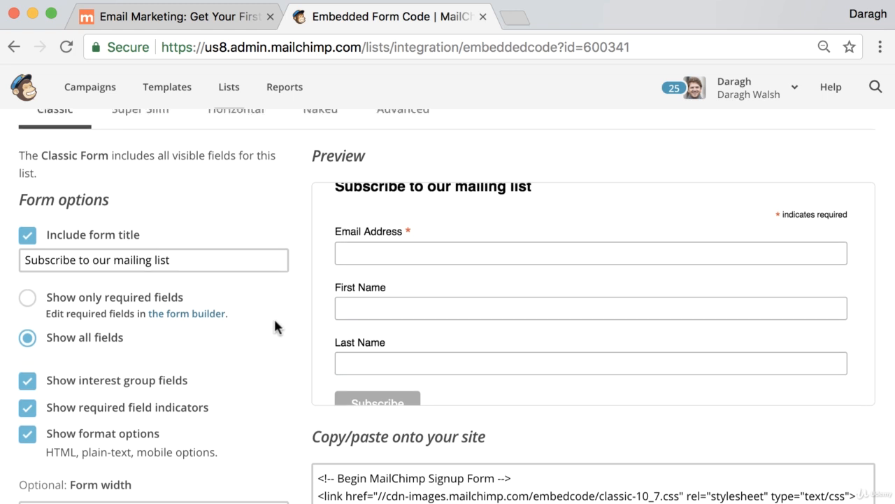
scroll(273, 316, up, 2)
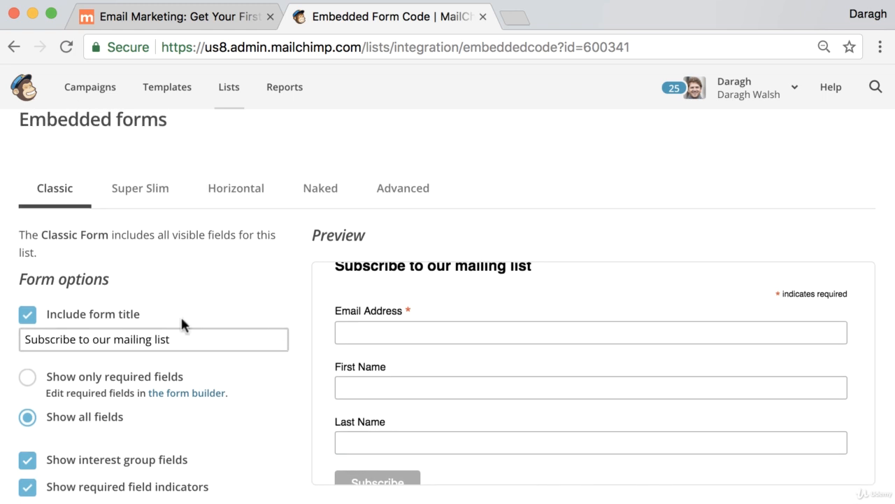
click(178, 340)
drag(179, 339, 6, 343)
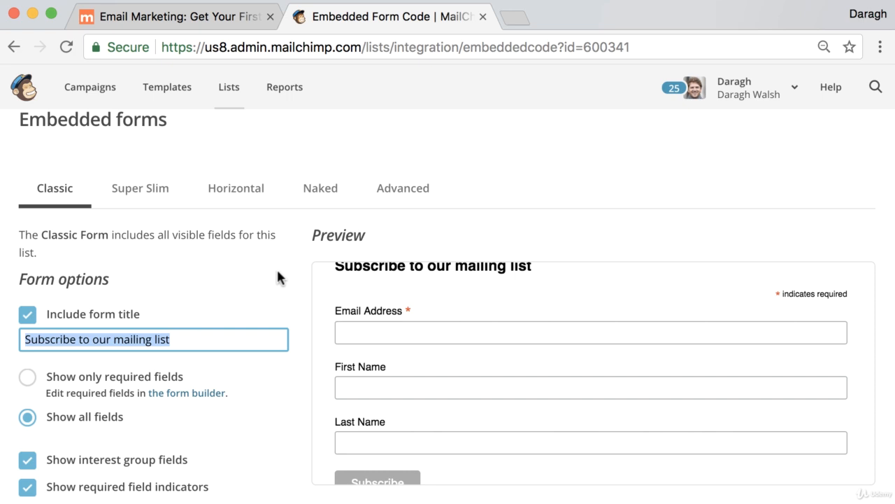
scroll(280, 276, down, 3)
- Toggle Show only required fields, return to Show all fields, and review the embed code section
click(27, 252)
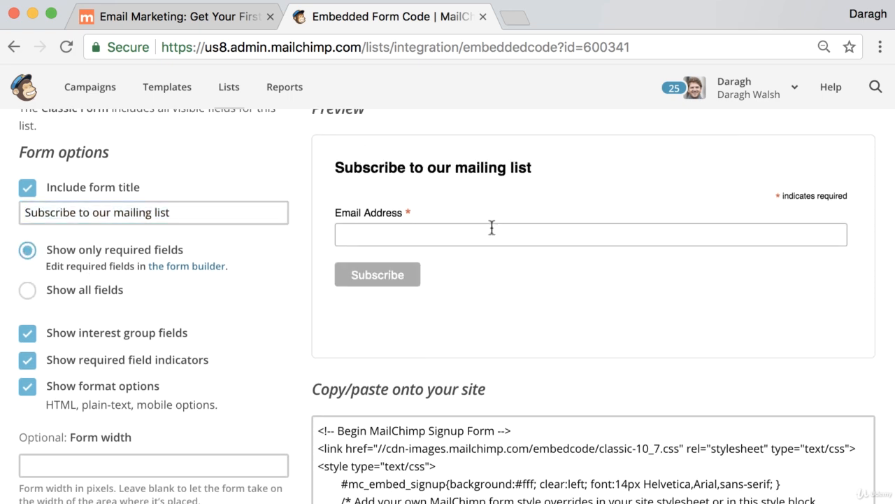
click(27, 289)
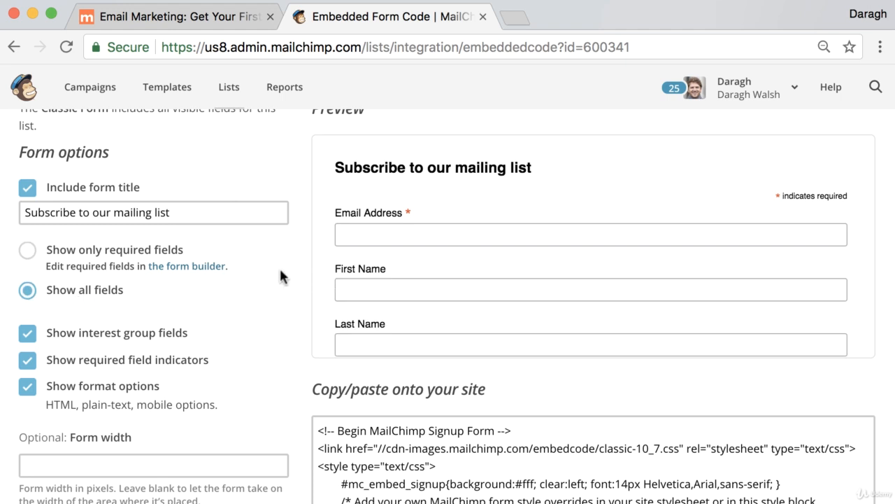
scroll(280, 270, down, 2)
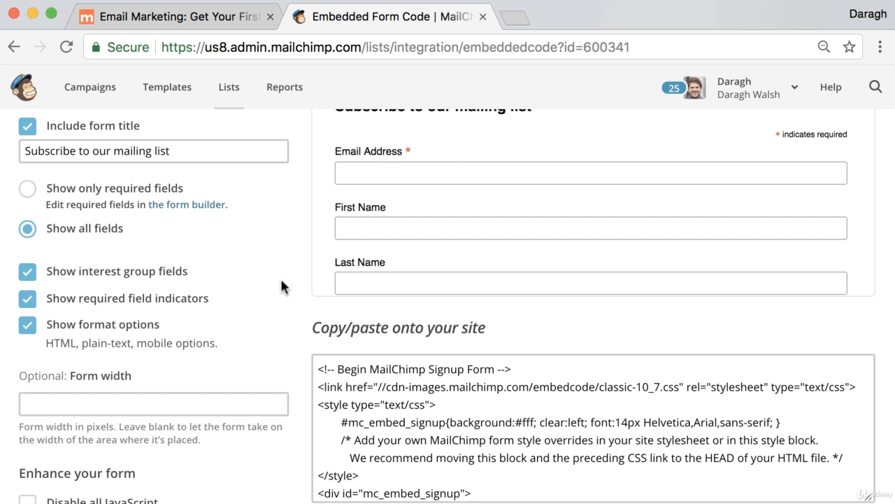
scroll(280, 283, down, 2)
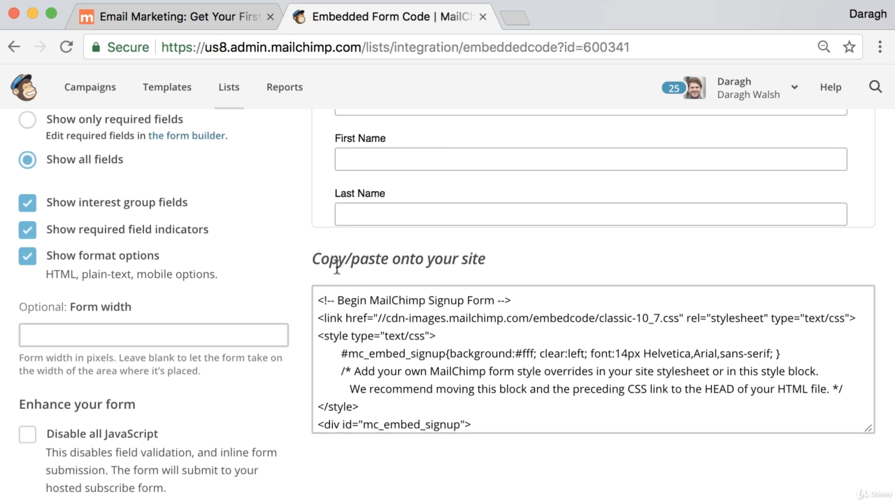
drag(313, 259, 481, 263)
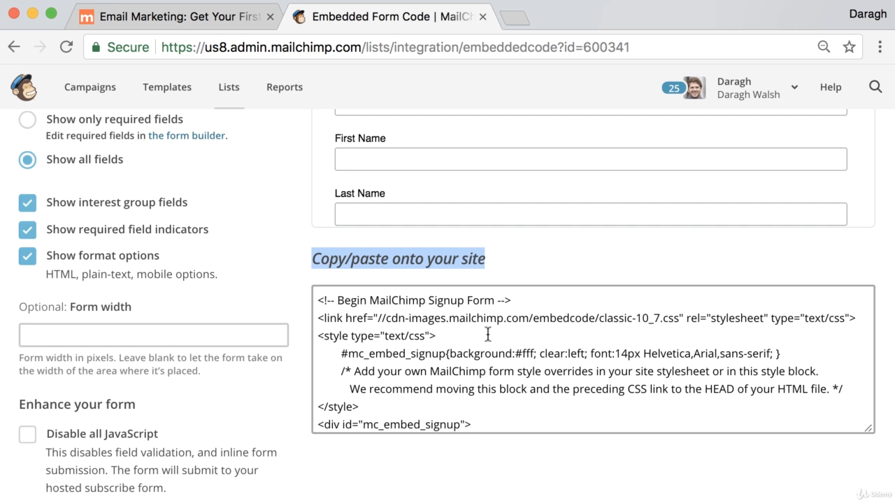
scroll(487, 333, up, 1)
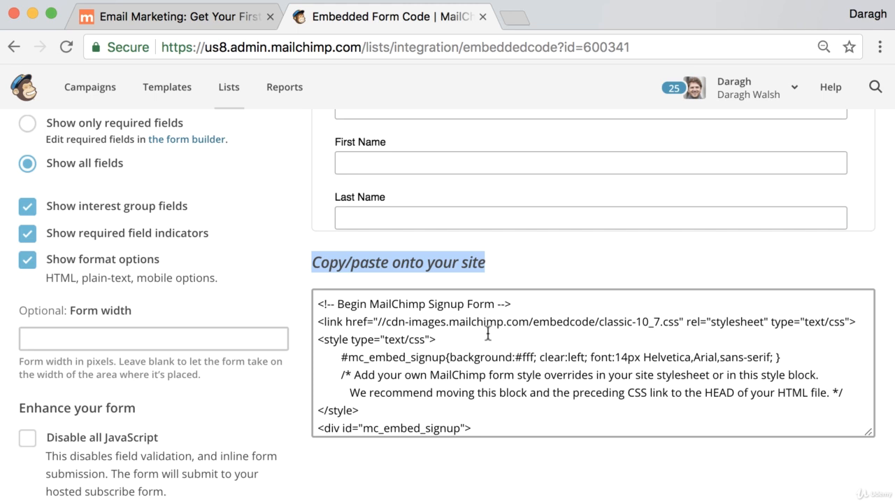
scroll(458, 266, up, 10)
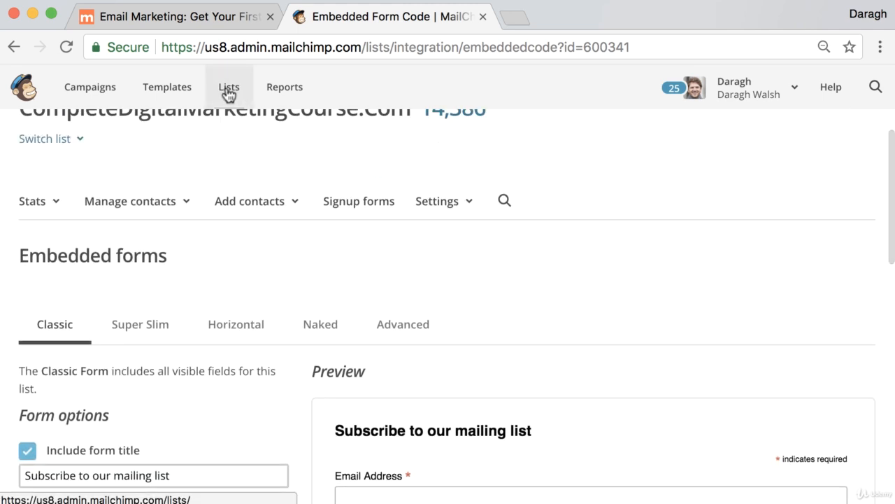
scroll(511, 294, down, 3)
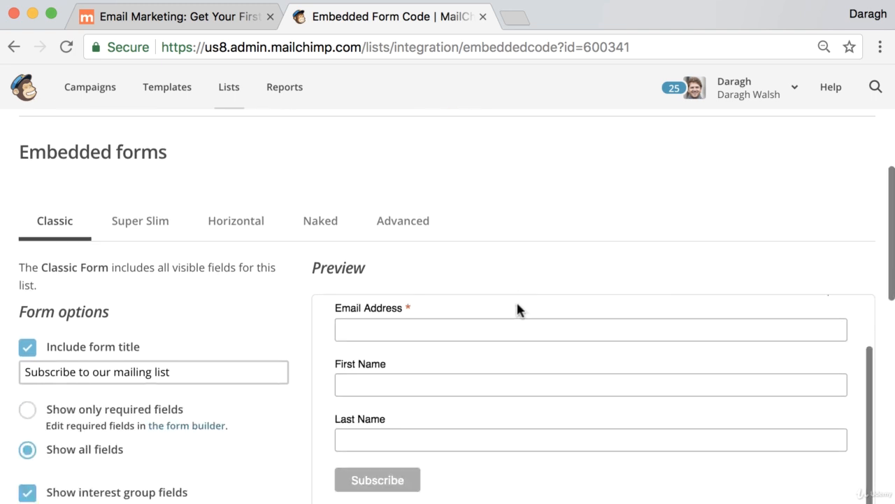
scroll(516, 310, down, 4)
- Select all of the Classic form embed code and return to the course website tab
click(484, 359)
key(ctrl+a)
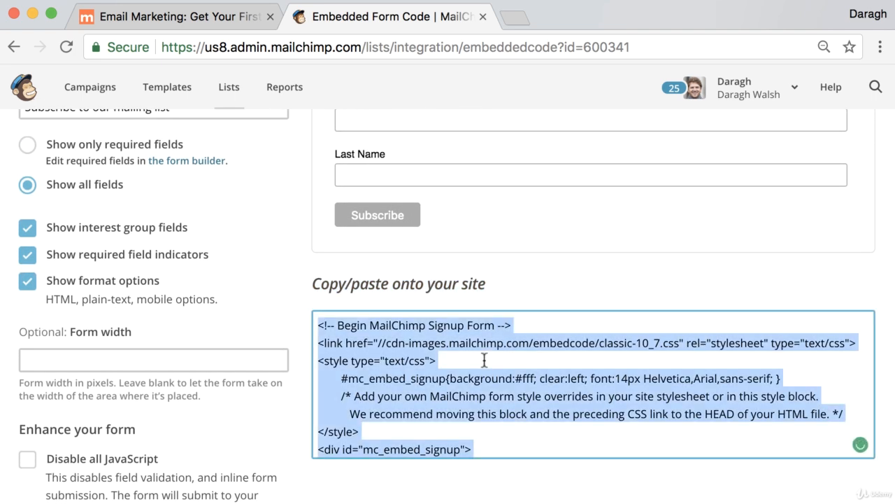
click(215, 21)
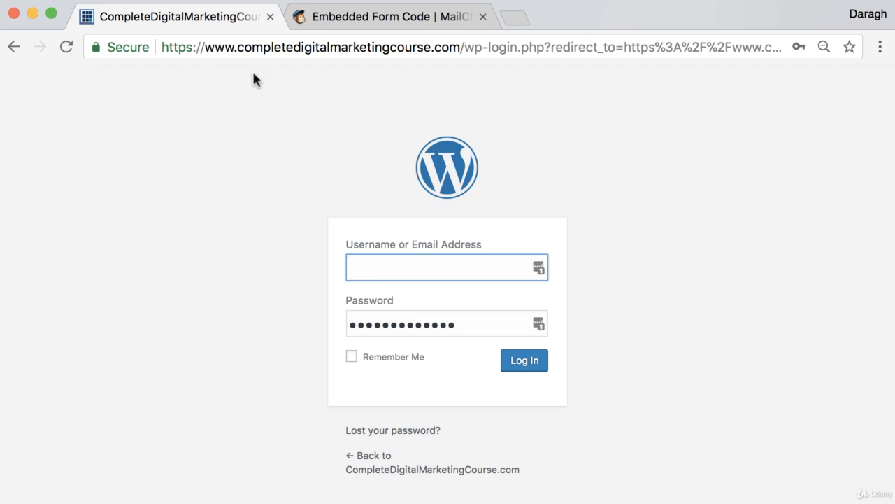
- Log in to the WordPress admin and go to Appearance > Widgets
click(525, 369)
click(806, 72)
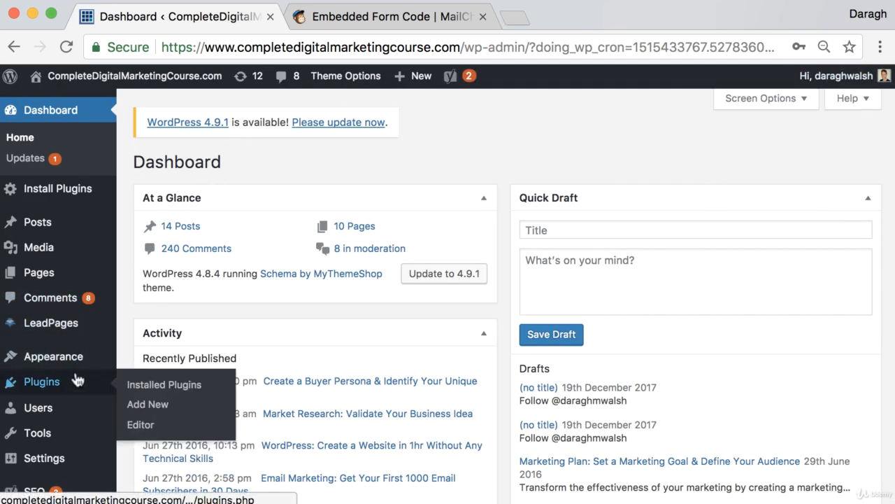
mouse_move(83, 365)
click(142, 403)
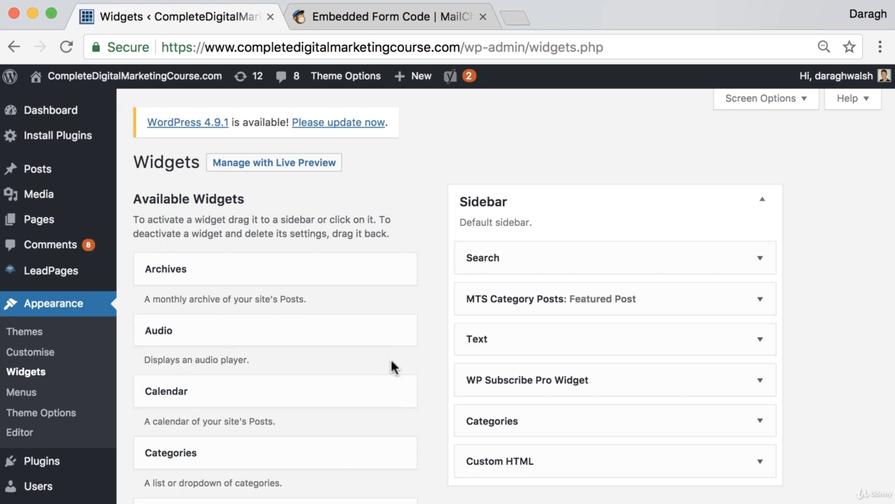
- Add a Custom HTML widget to the Sidebar top, paste the MailChimp embed code, and save
scroll(391, 364, down, 5)
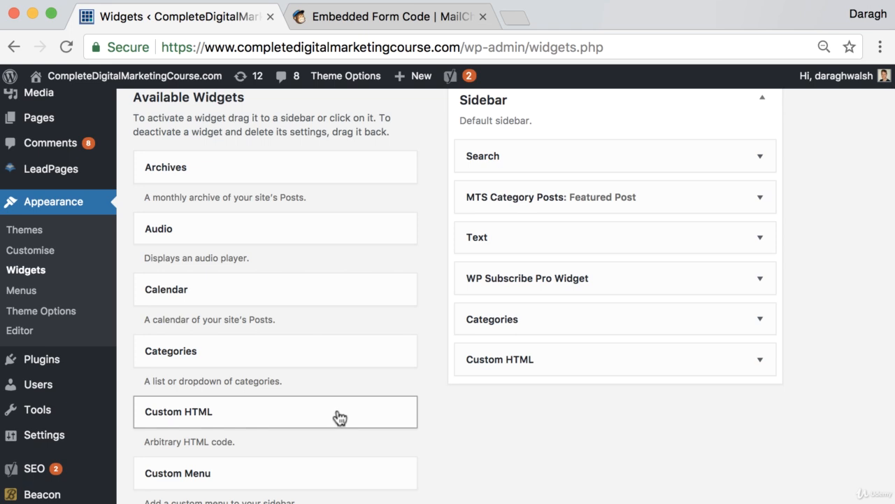
drag(340, 417, 619, 147)
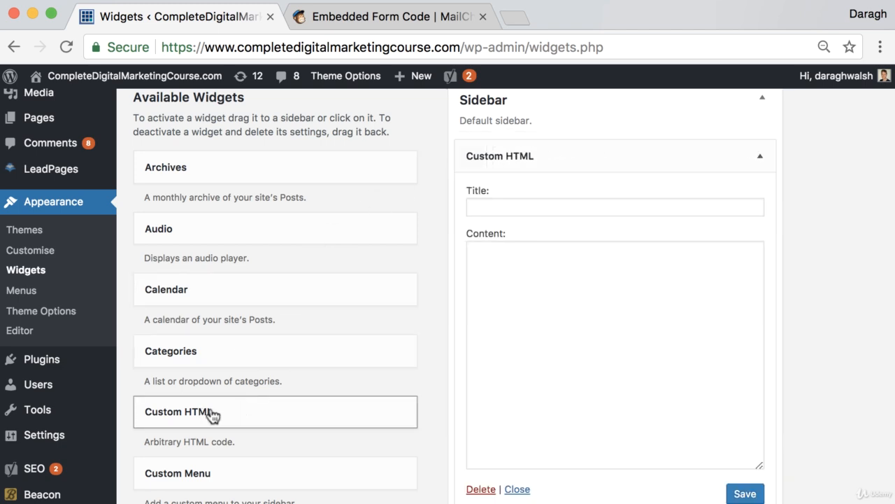
click(534, 269)
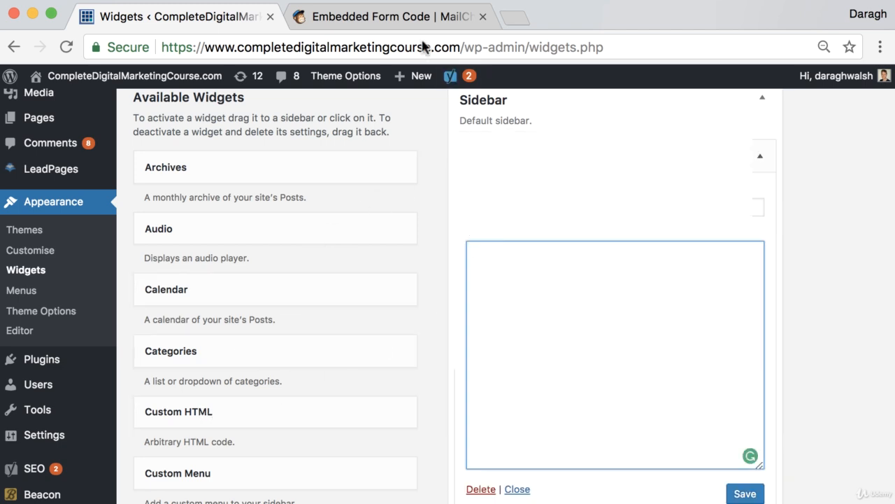
click(391, 16)
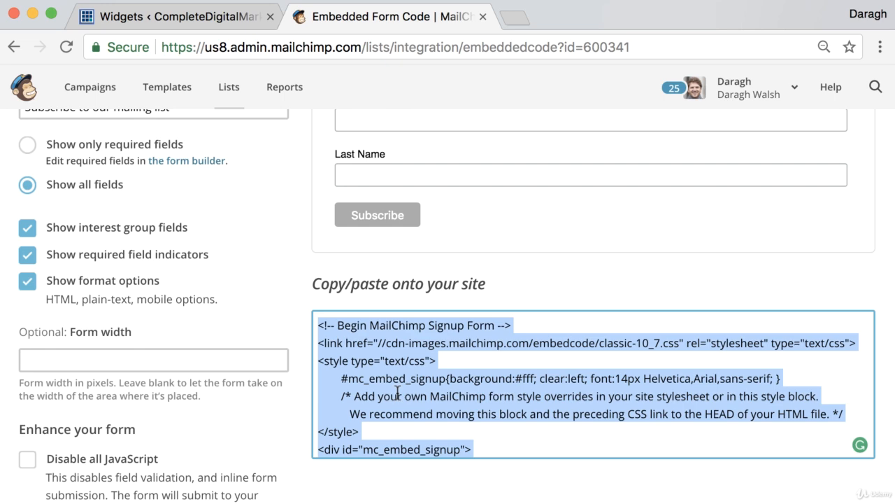
click(225, 18)
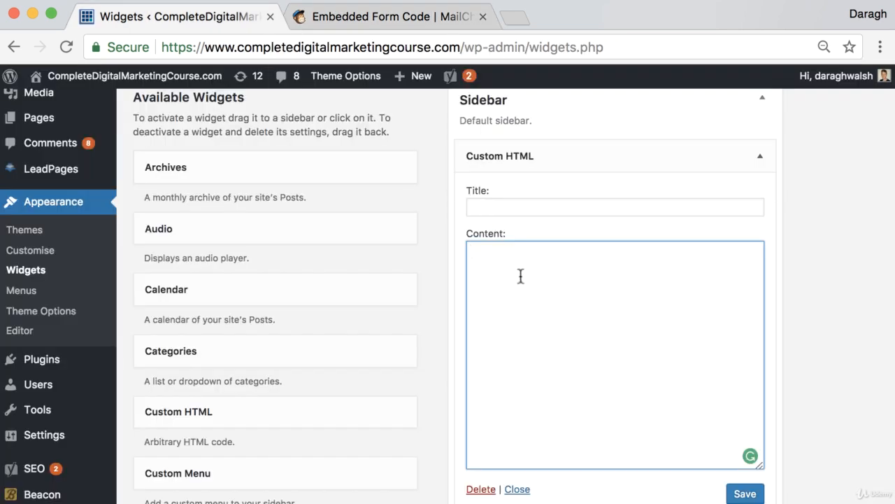
key(super+v)
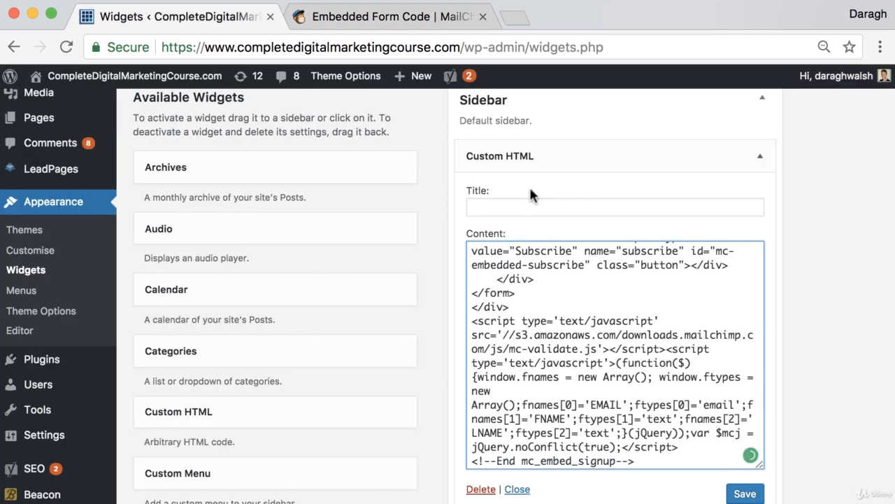
scroll(672, 378, down, 2)
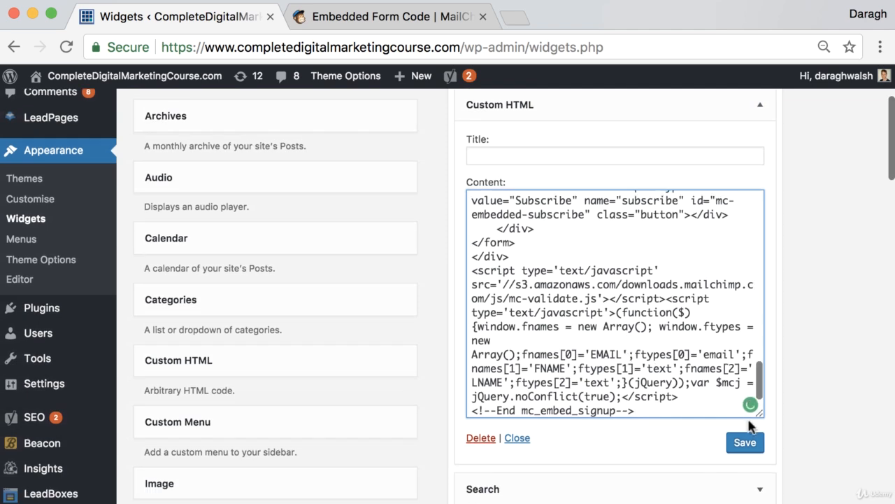
click(742, 443)
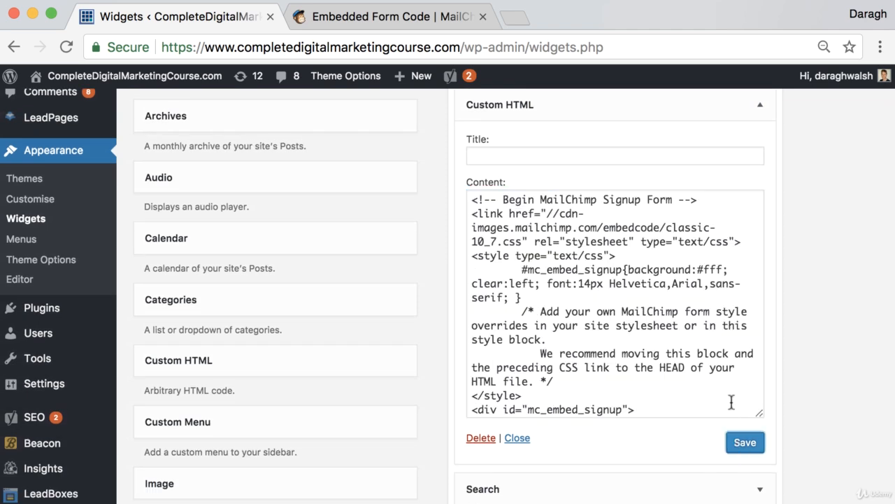
scroll(616, 219, up, 5)
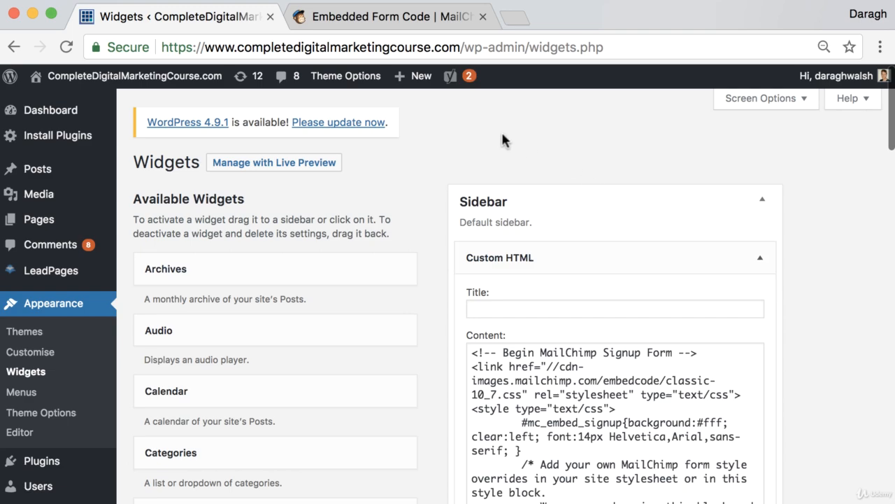
- In a new second tab, load the course site's /blog/ page and check the sidebar signup form
click(529, 18)
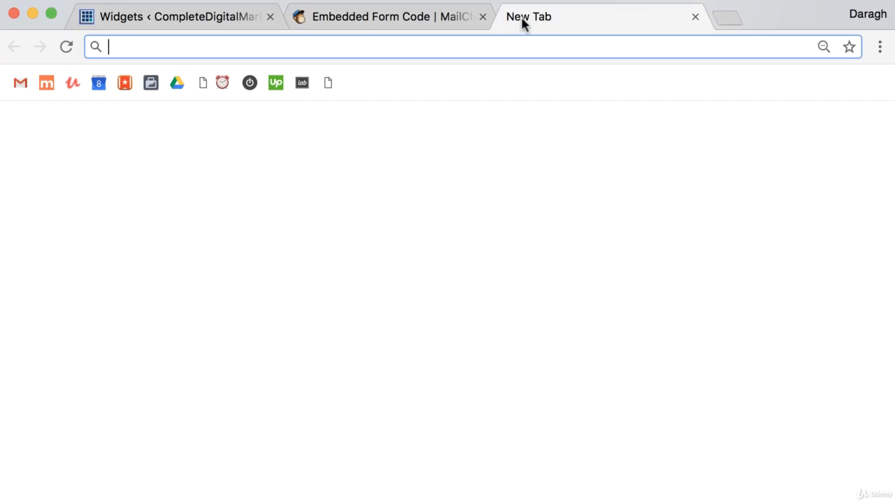
drag(521, 24, 334, 20)
text(completedigitalmarketingcourse.com/blog/)
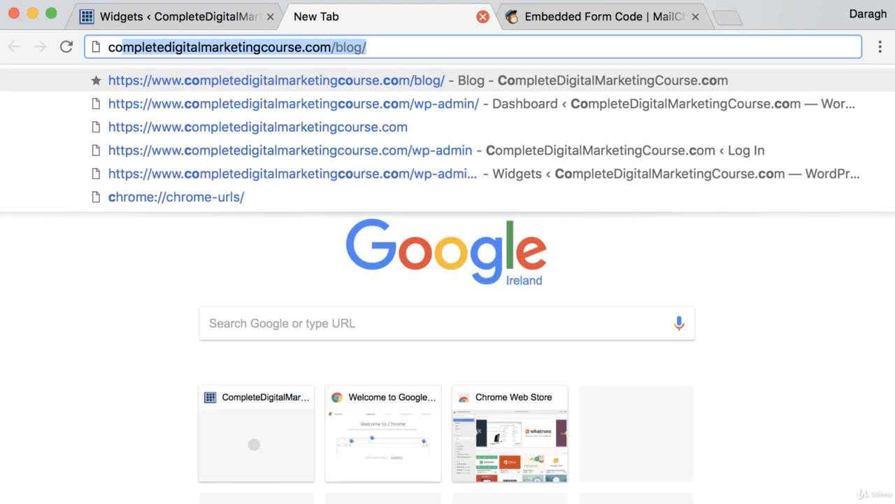
key(Return)
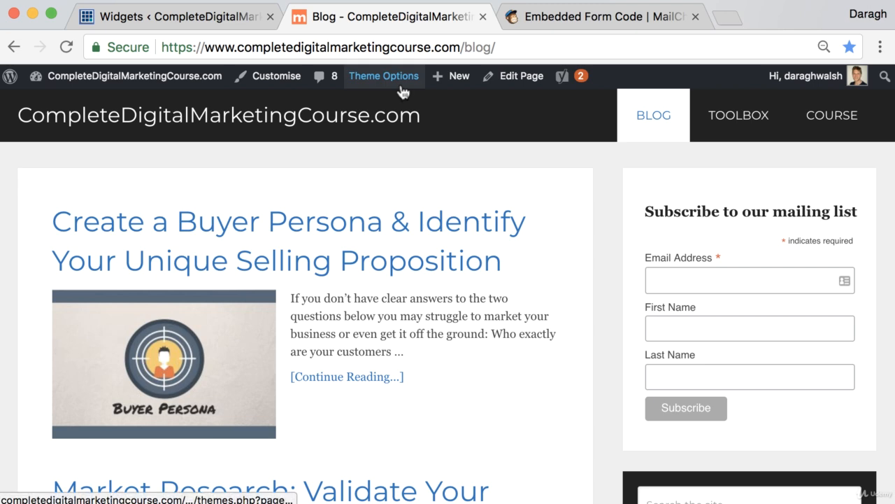
scroll(406, 93, down, 1)
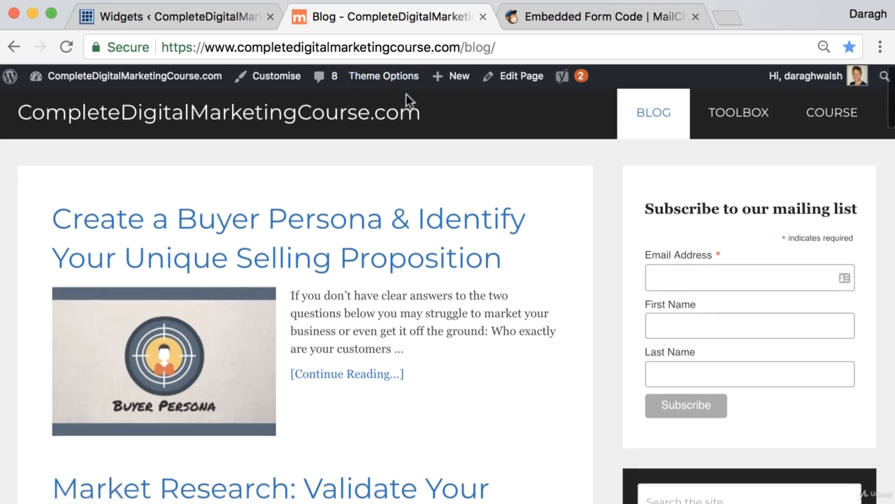
click(880, 47)
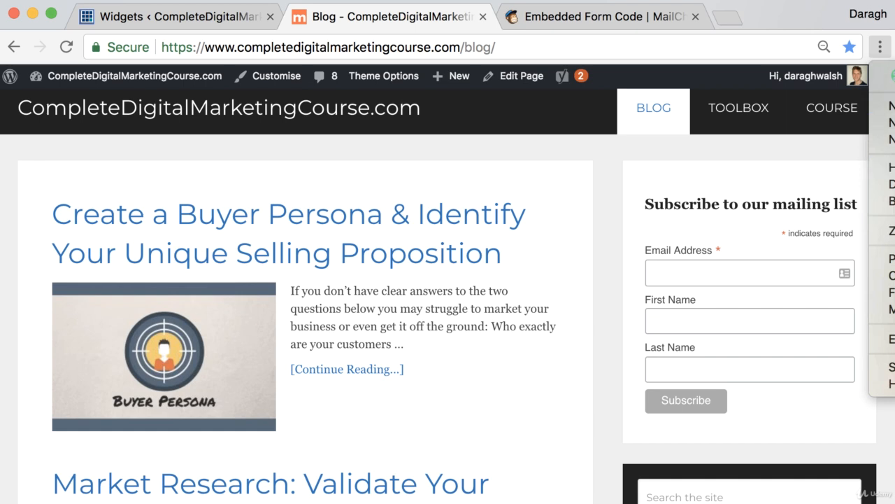
click(892, 140)
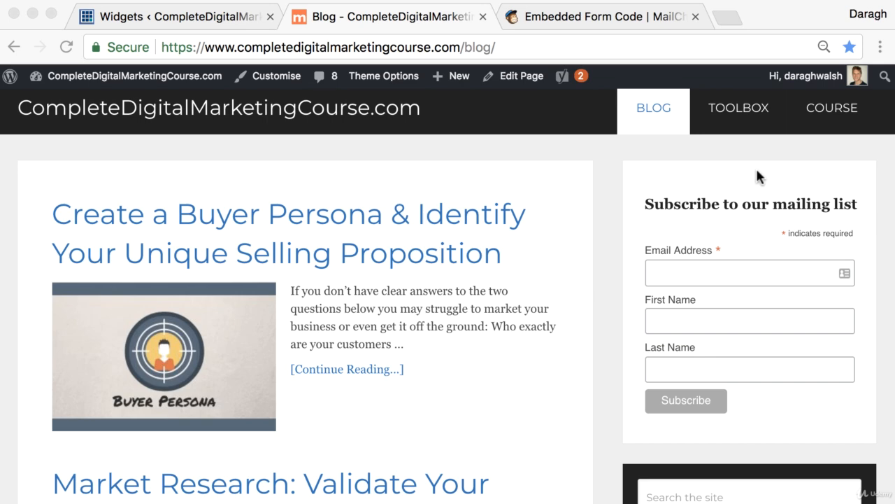
- Return to MailChimp Lists and open Signup forms for the CompleteDigitalMarketingCourse.com list
click(594, 19)
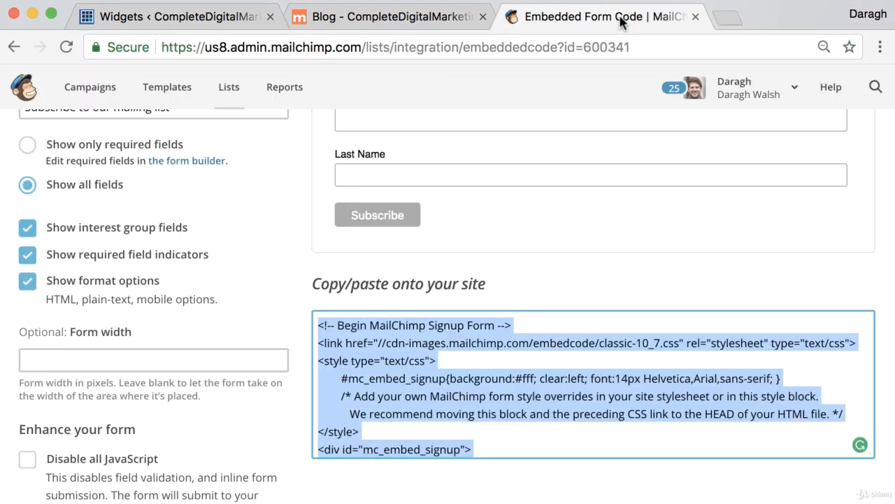
scroll(321, 228, up, 5)
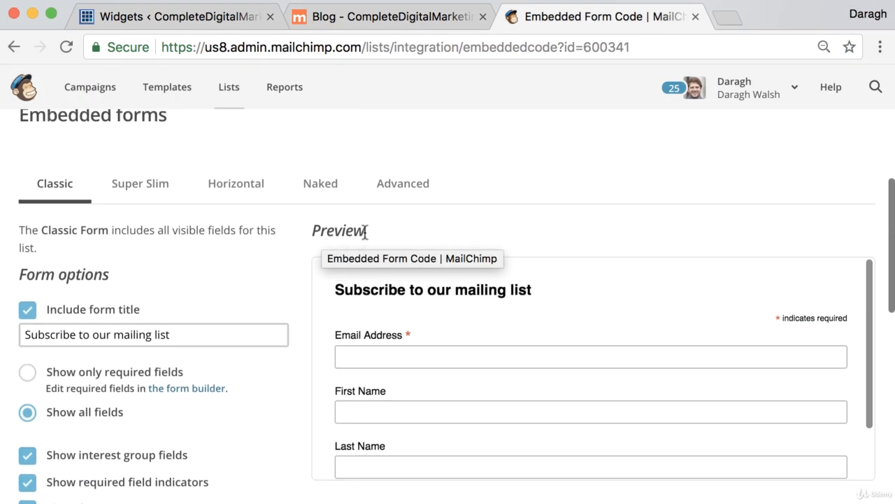
scroll(368, 224, up, 2)
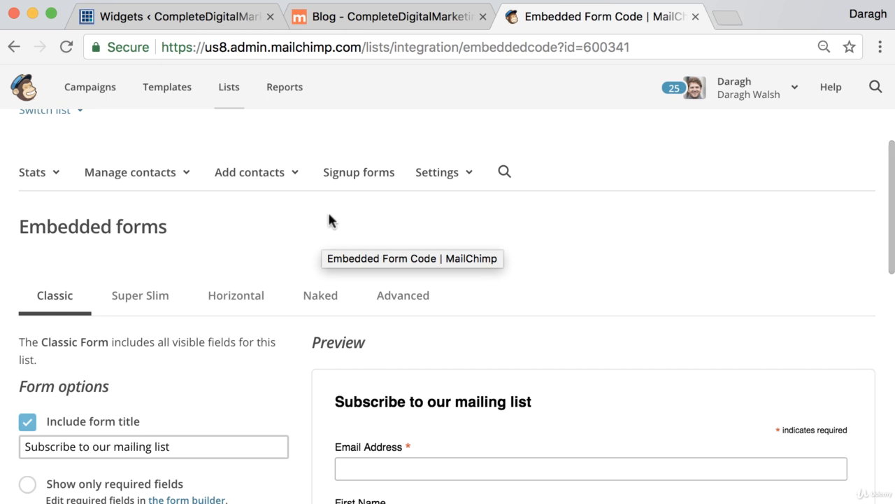
click(218, 100)
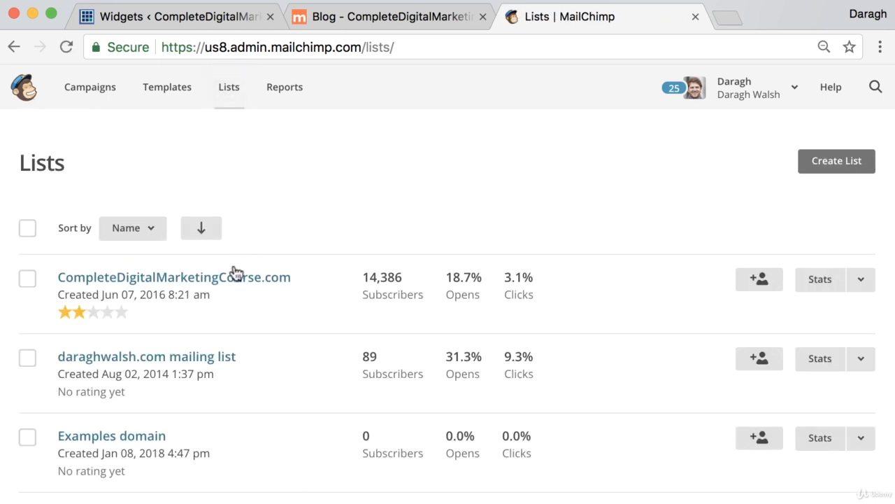
click(233, 280)
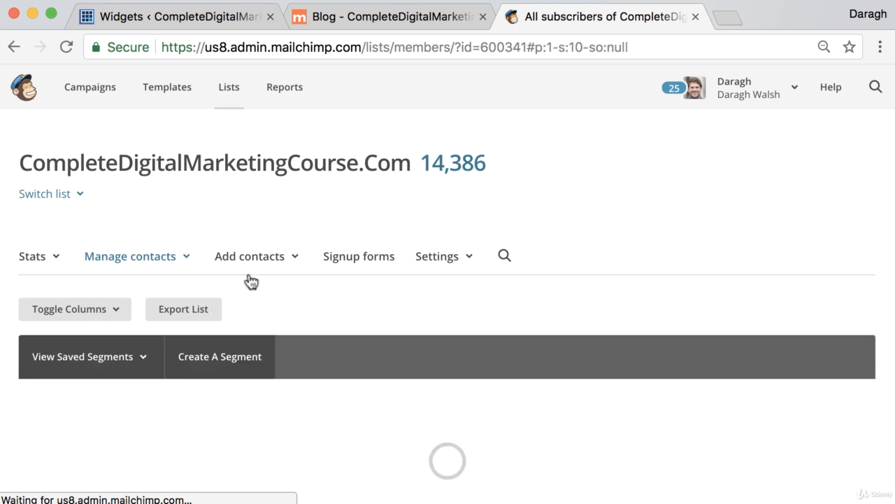
right_click(341, 261)
click(326, 250)
click(345, 262)
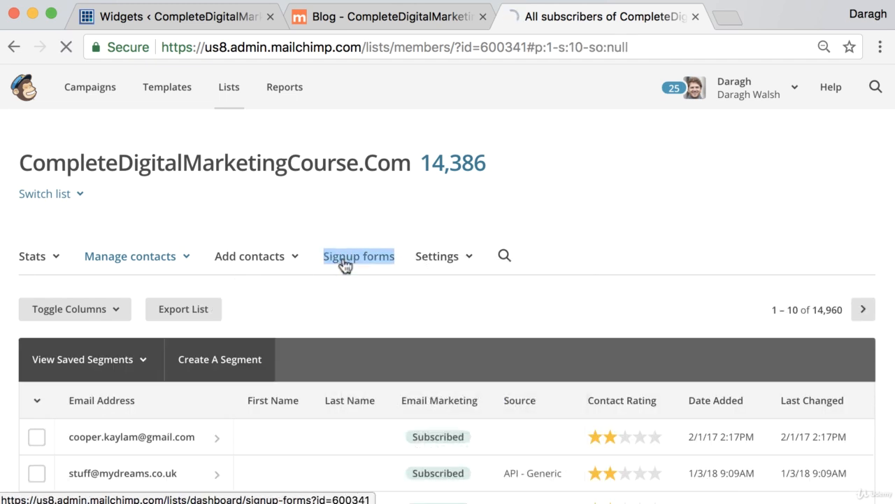
scroll(312, 266, down, 5)
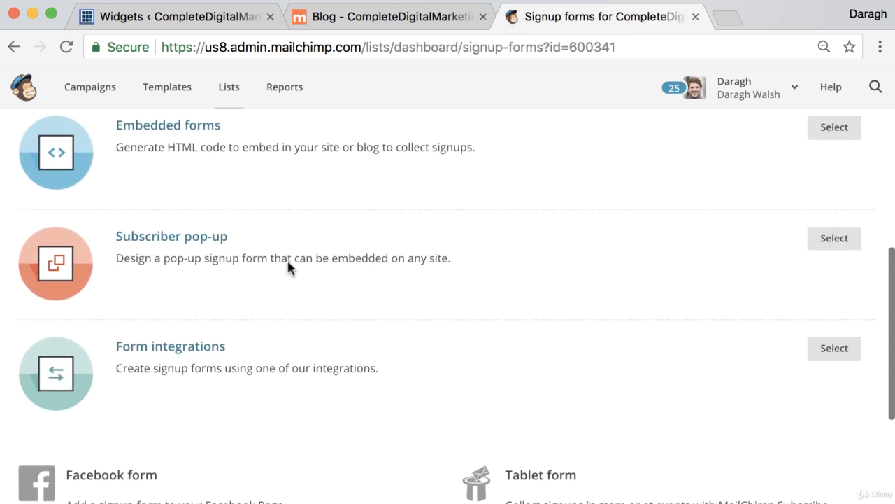
- Open the Subscriber pop-up editor, try Slide then keep Modal format, and compare mobile and desktop previews
click(172, 233)
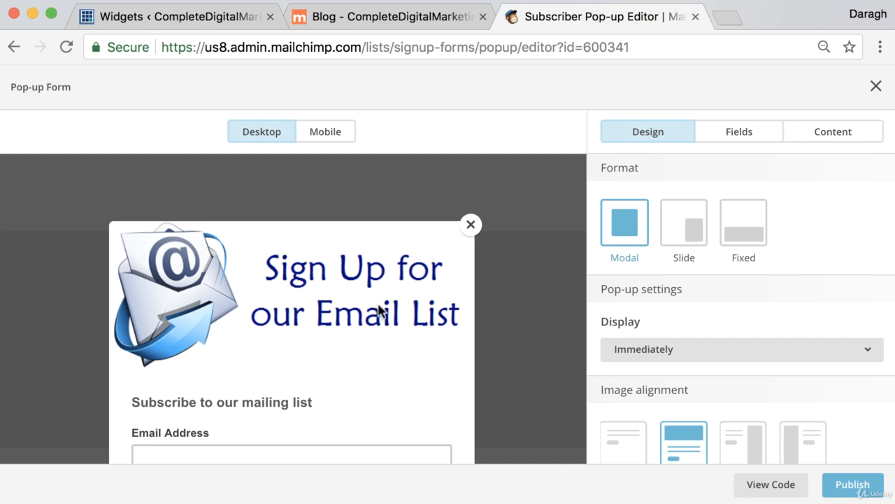
scroll(378, 309, down, 3)
scroll(378, 309, up, 1)
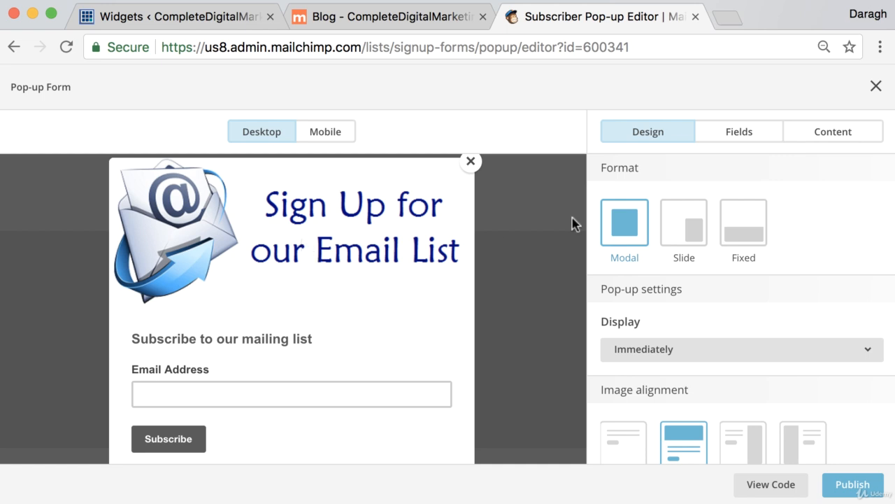
click(698, 233)
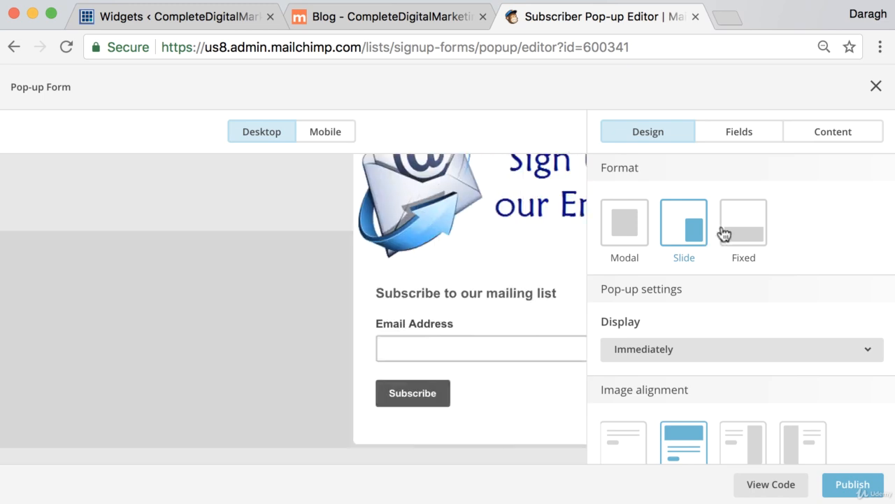
click(633, 232)
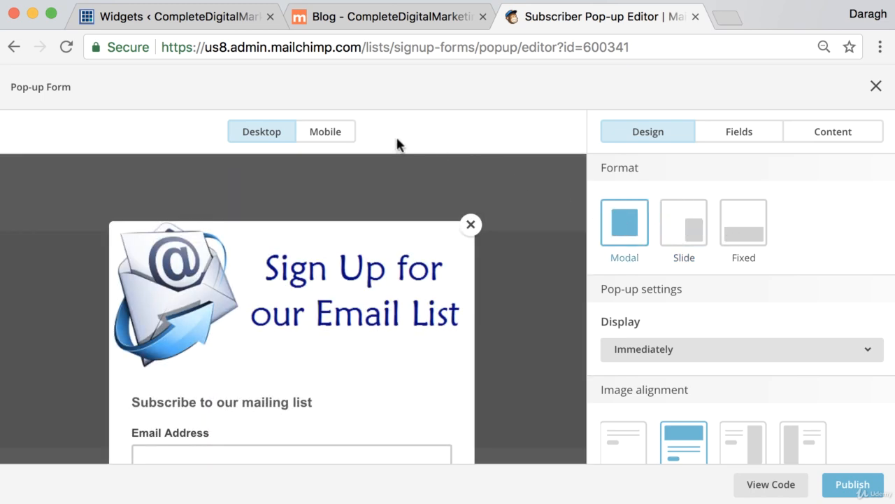
click(323, 142)
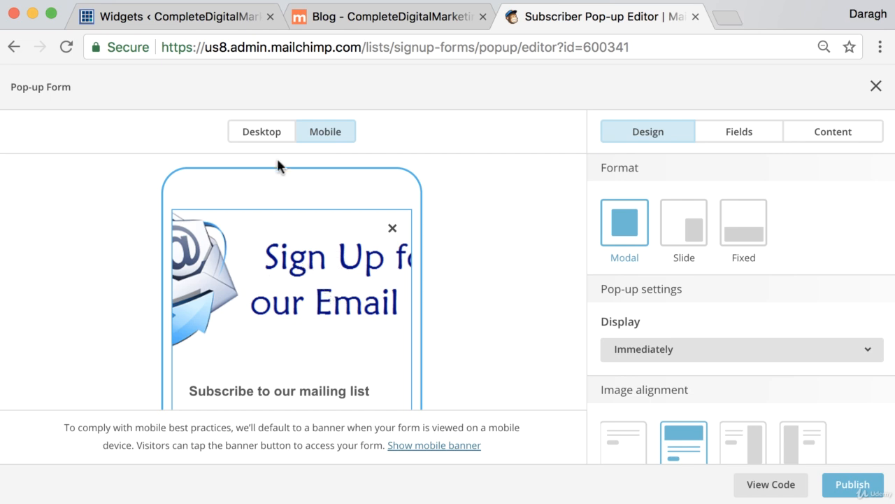
click(270, 138)
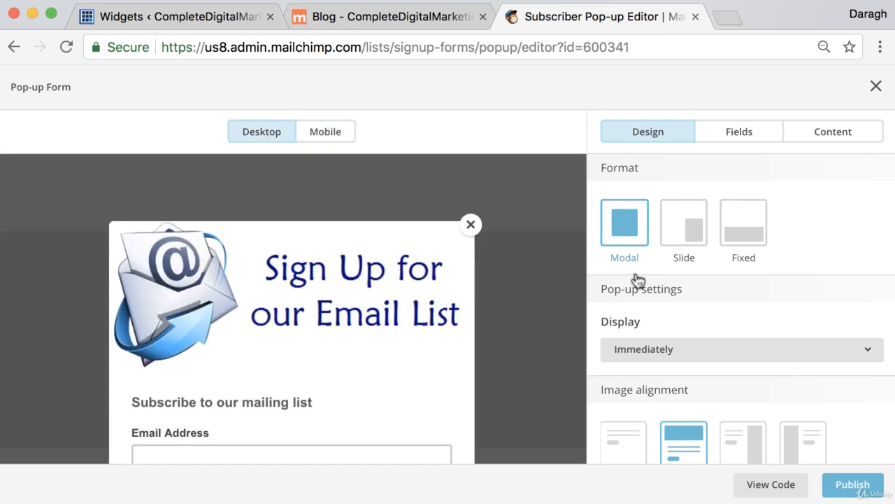
- Keep the pop-up's Display timing set to Immediately
scroll(746, 266, down, 3)
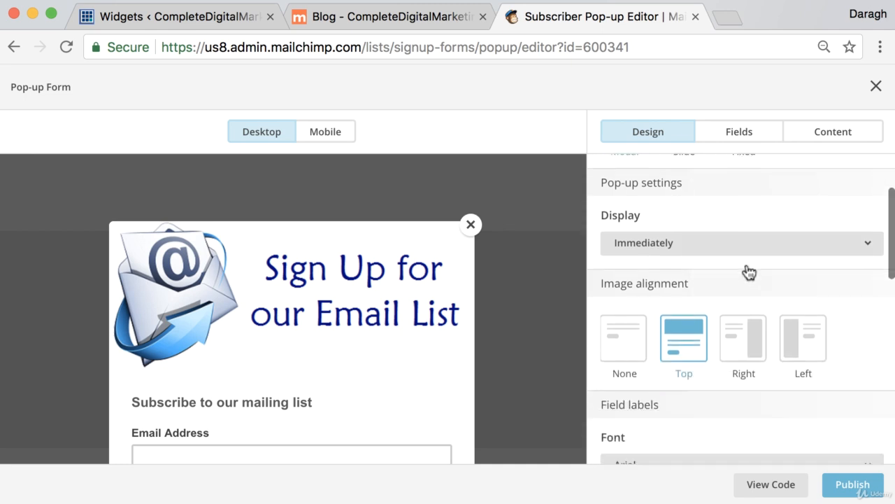
scroll(746, 272, up, 2)
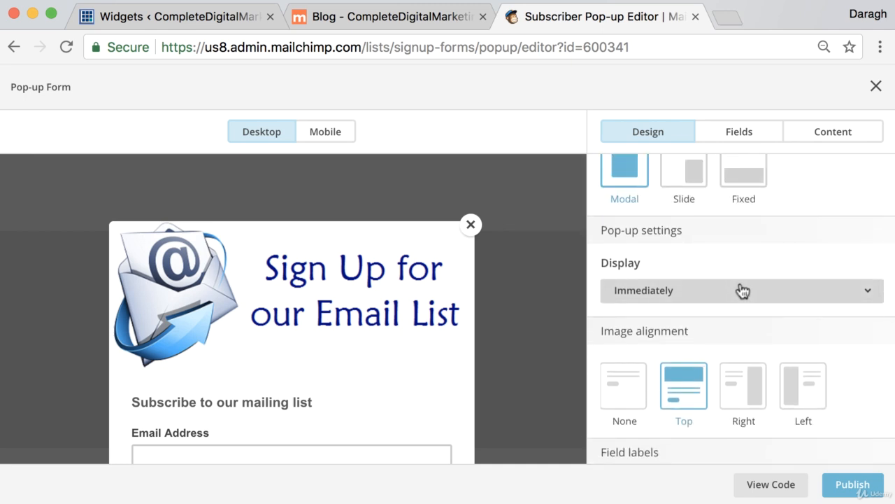
click(742, 291)
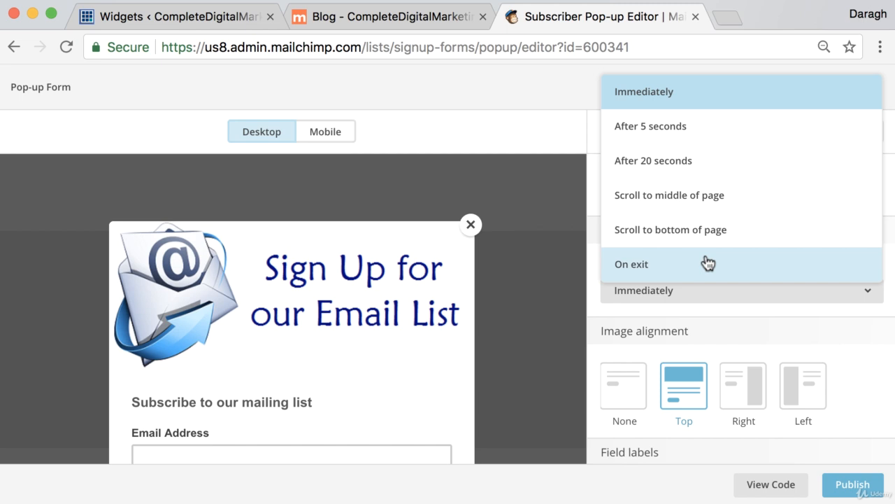
click(689, 94)
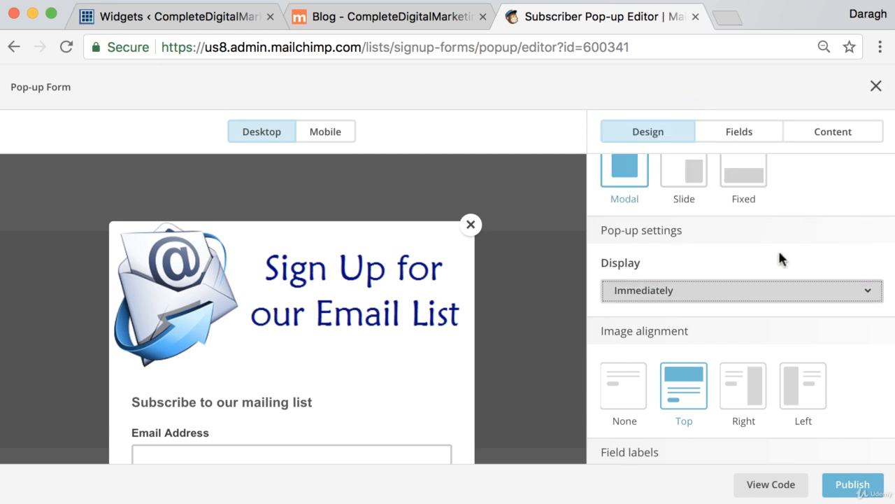
scroll(778, 248, down, 4)
scroll(776, 241, down, 3)
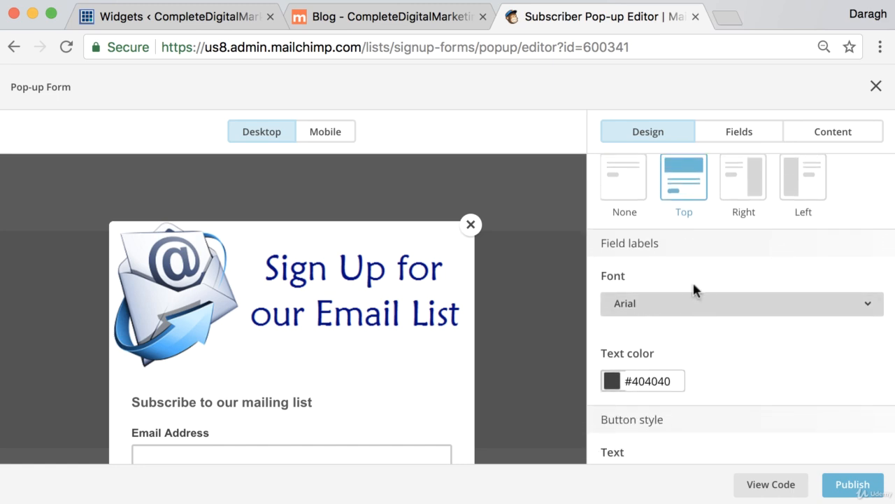
- Generate and select the pop-up embed code, then switch to the WordPress Widgets tab
click(772, 493)
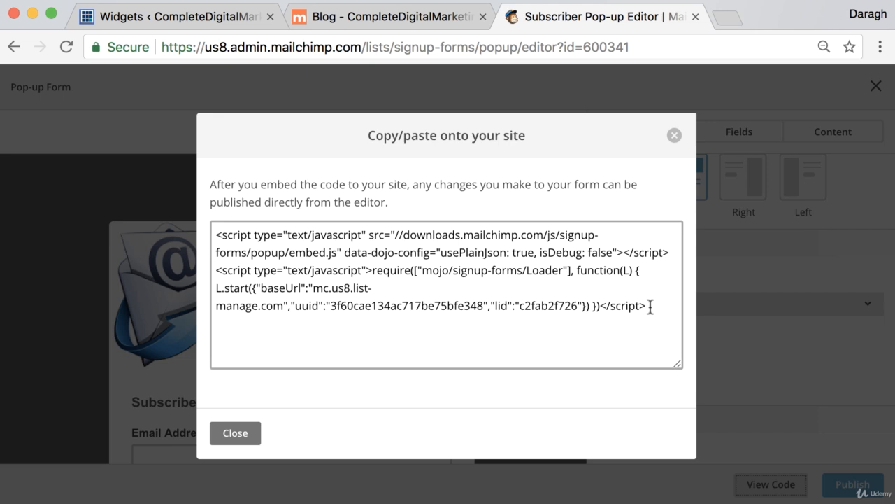
drag(650, 306, 236, 234)
key(super+c)
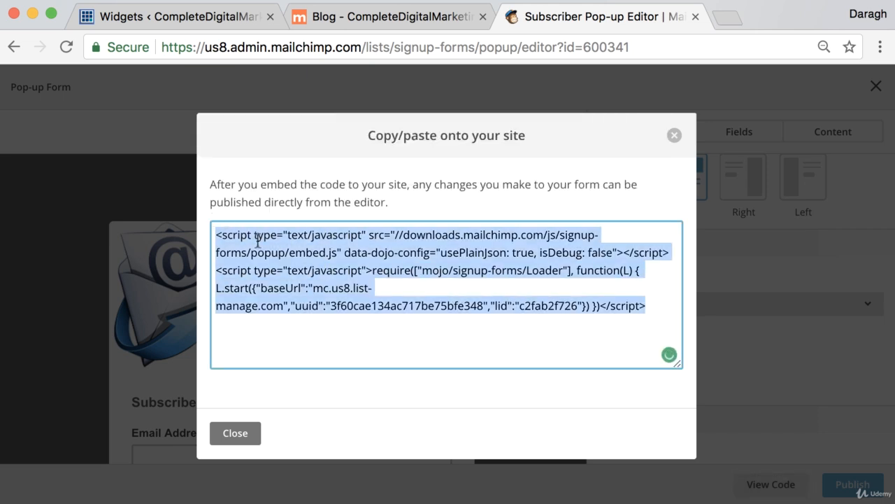
click(149, 15)
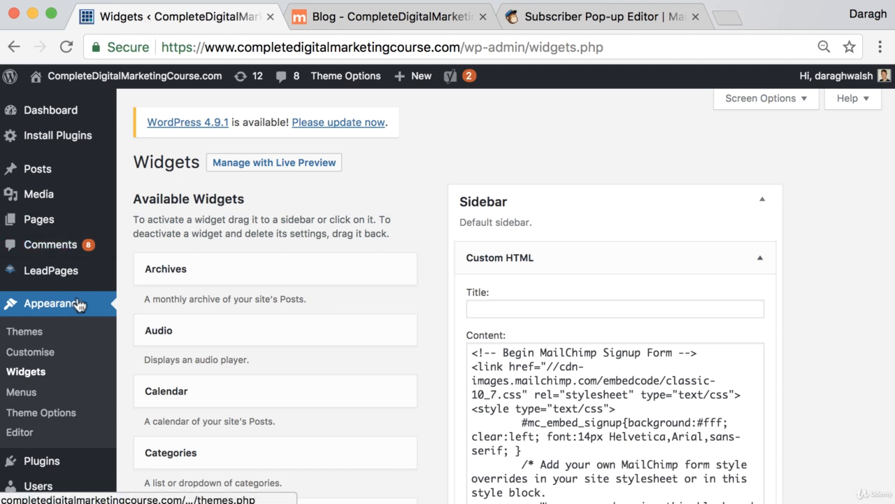
- Paste the pop-up script at the end of Theme Options' Header Code and save changes
scroll(81, 303, down, 3)
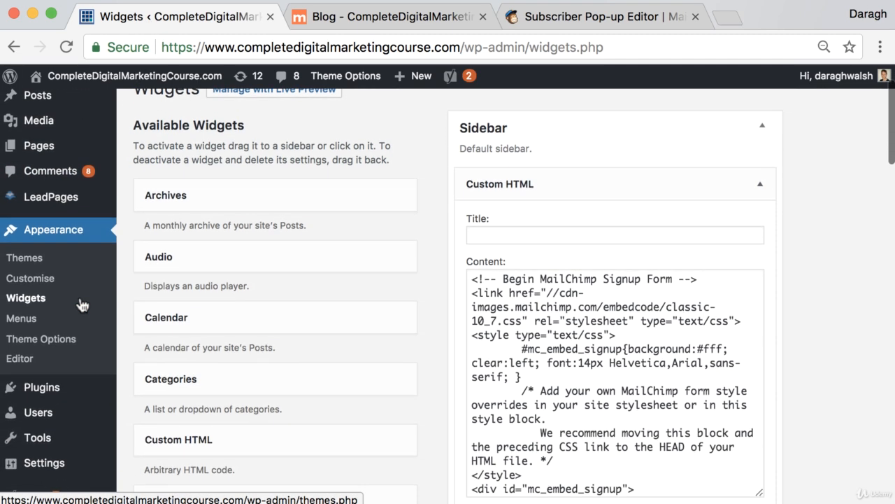
click(72, 346)
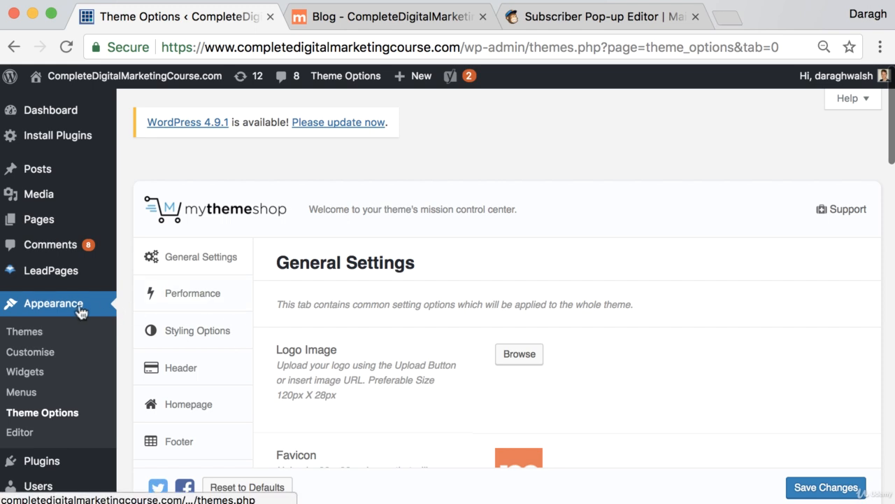
scroll(84, 403, down, 1)
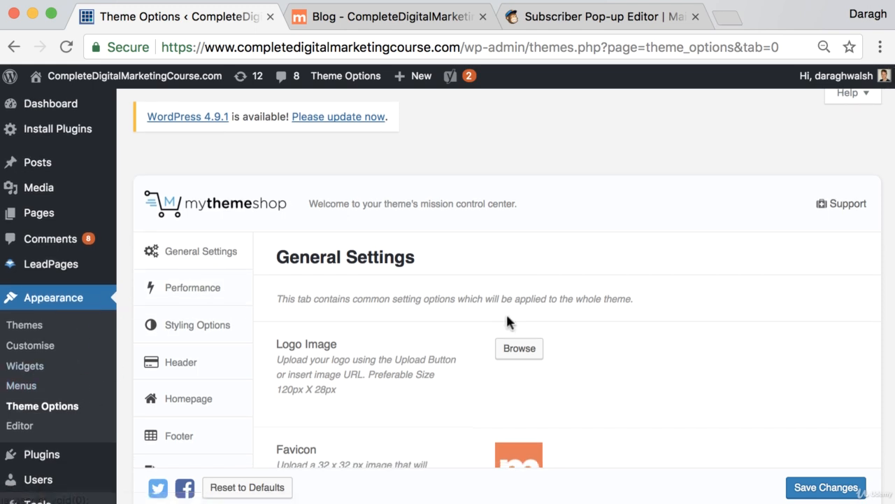
scroll(506, 312, down, 15)
scroll(505, 322, down, 5)
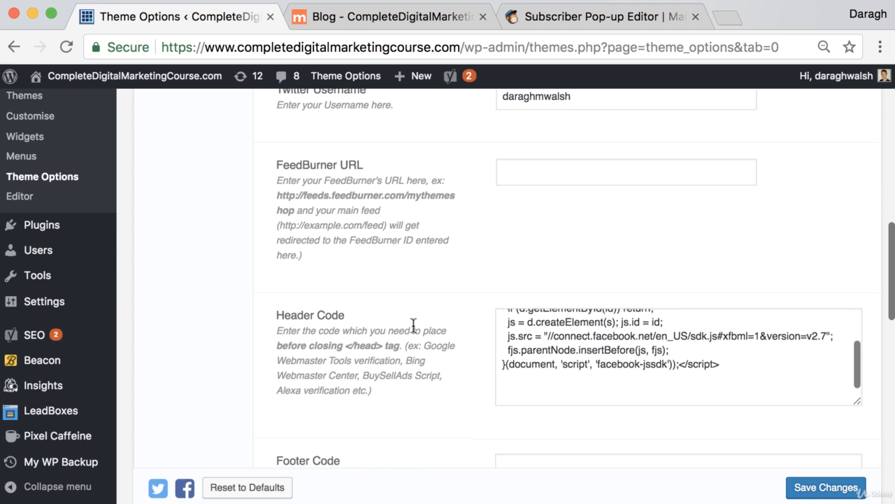
drag(278, 316, 345, 317)
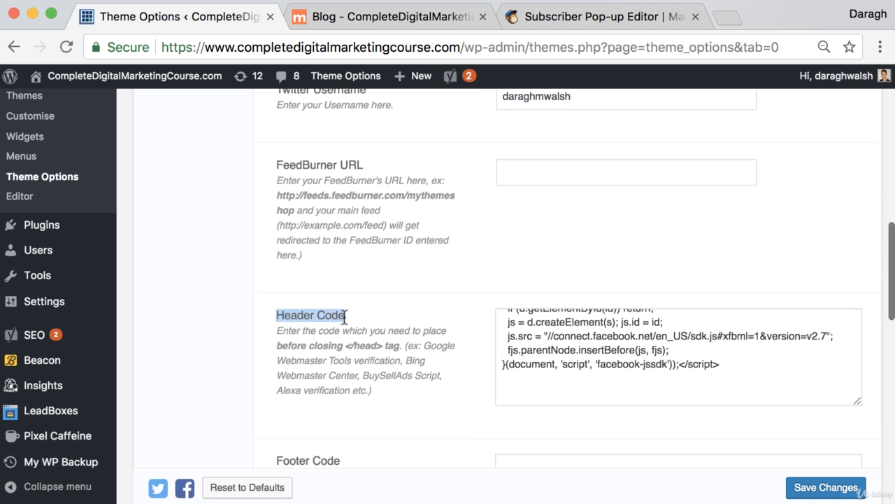
click(562, 394)
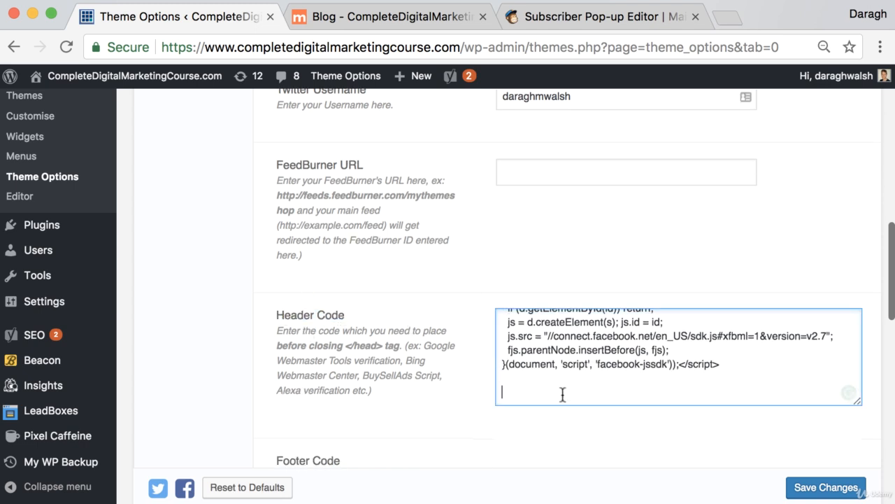
key(super+v)
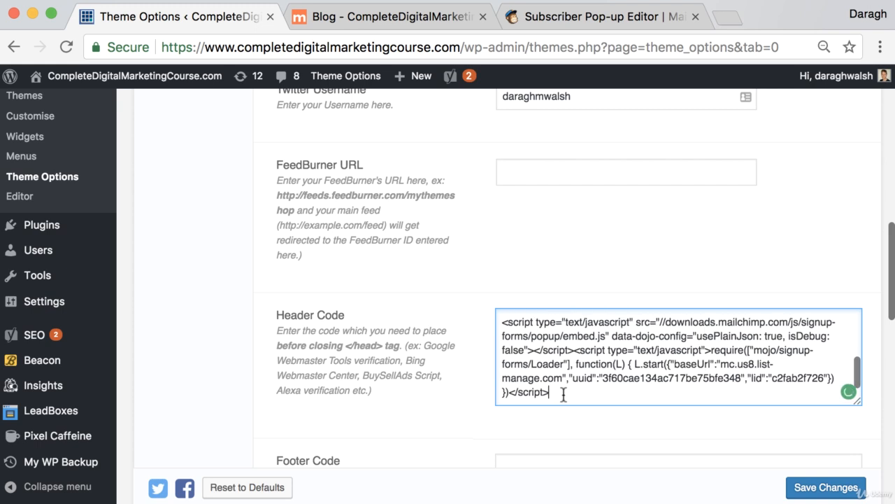
click(827, 489)
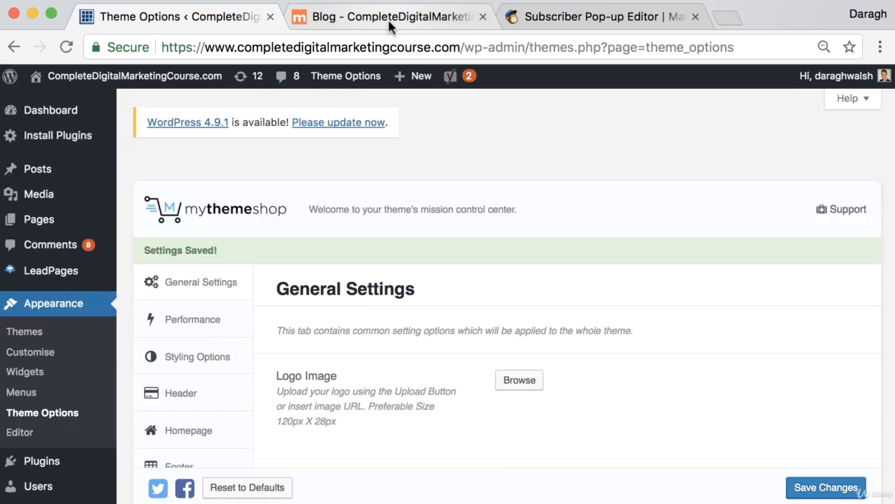
- Reload the live blog and open the Buyer Persona post to check that the sign-up pop-up appears
click(391, 21)
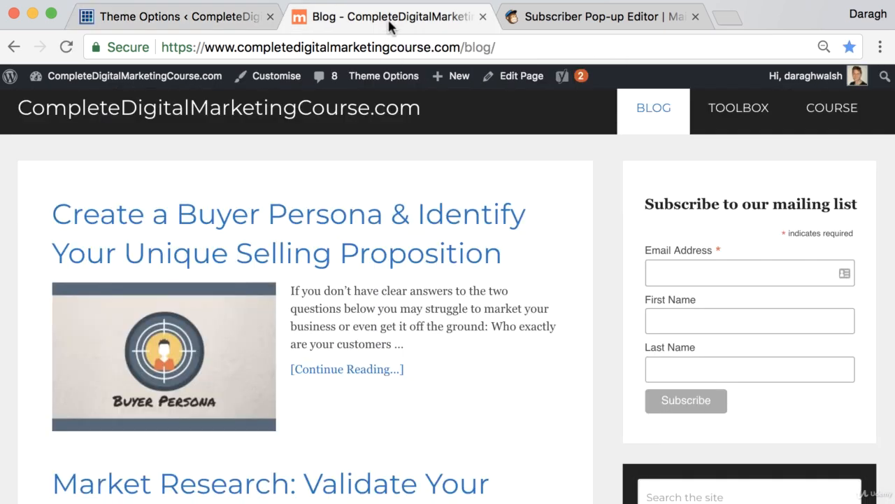
click(66, 47)
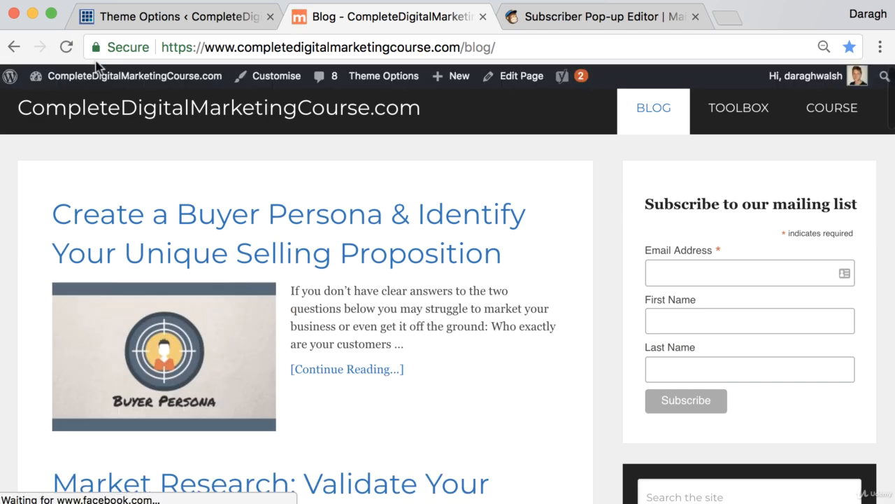
click(345, 232)
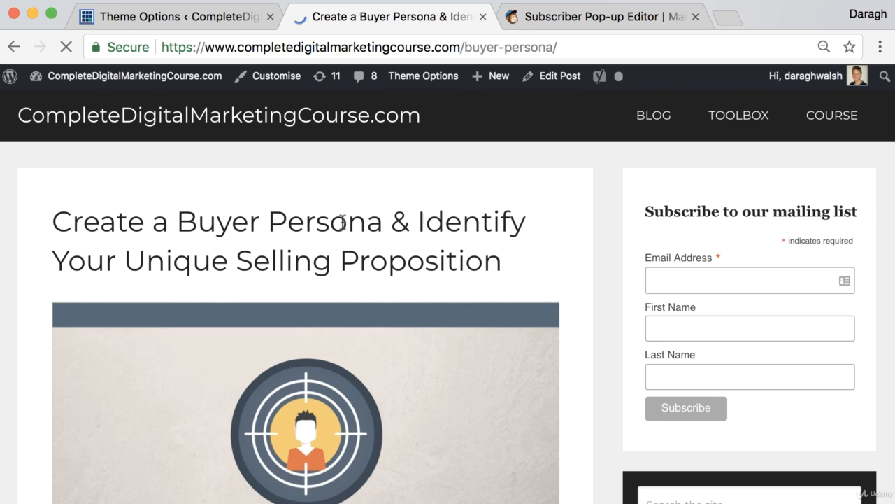
scroll(342, 221, down, 3)
scroll(343, 220, up, 3)
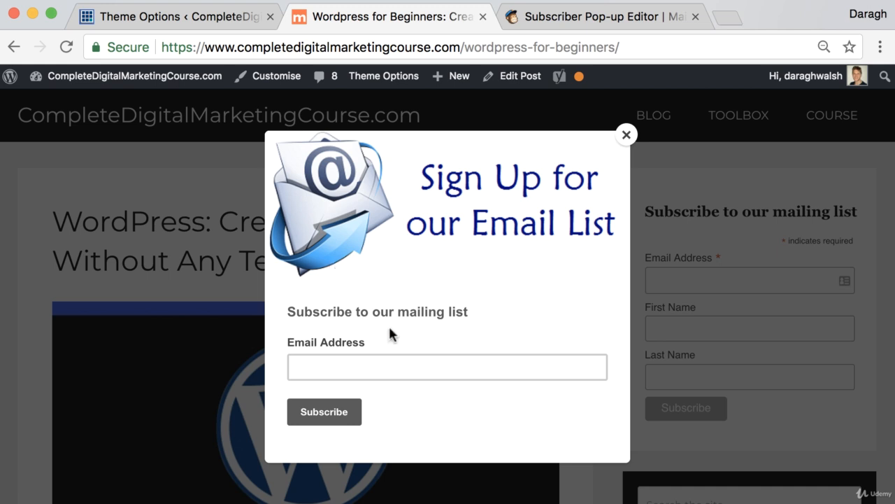
- Submit a test email address in the pop-up's Email Address field, then go back to the Subscriber Pop-up Editor
click(375, 366)
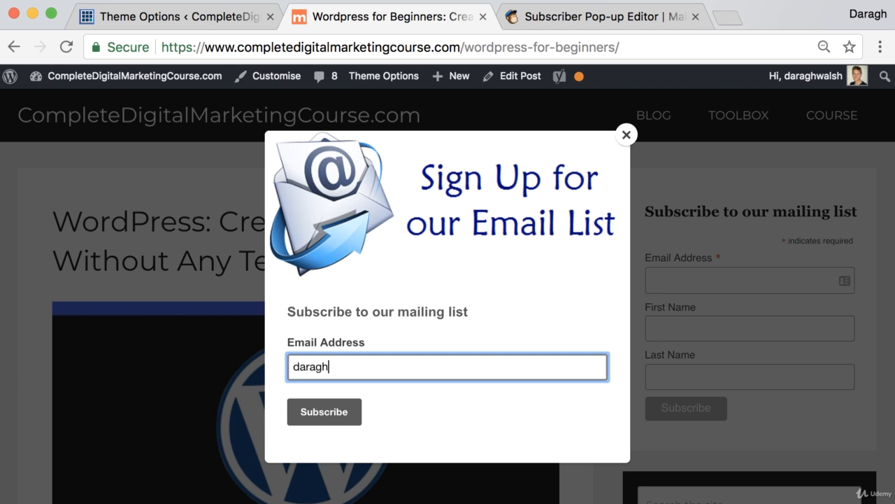
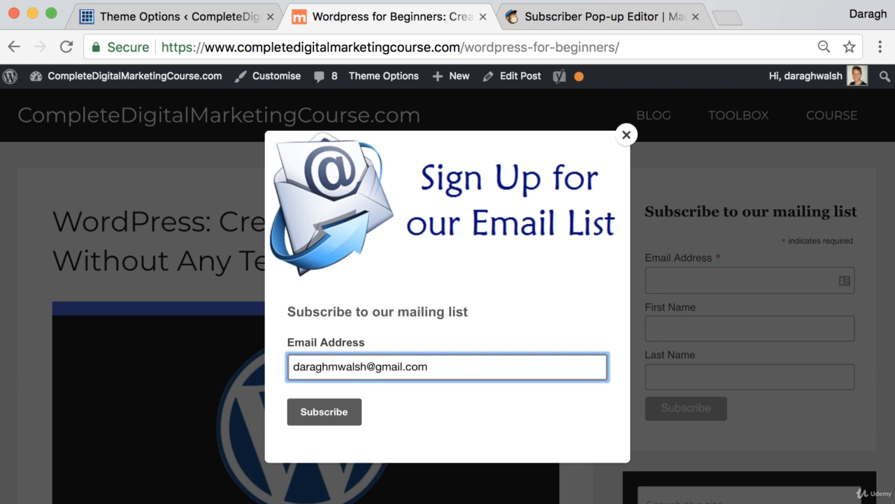
key(Return)
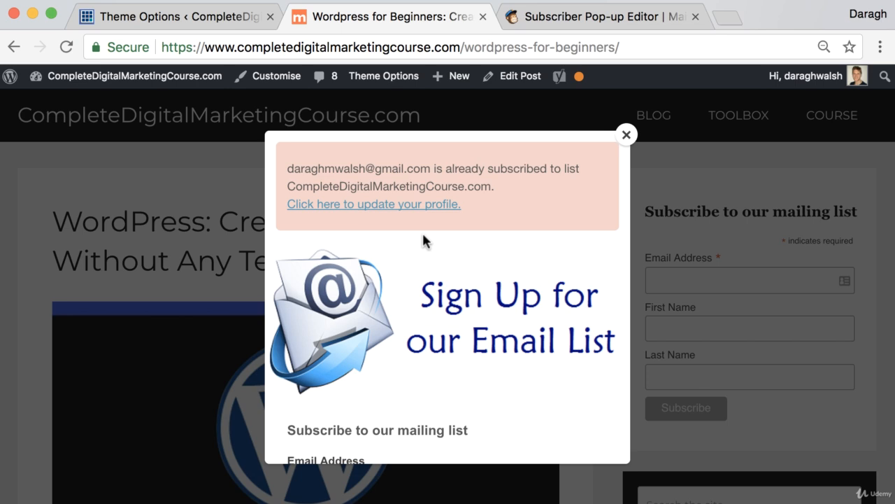
click(580, 18)
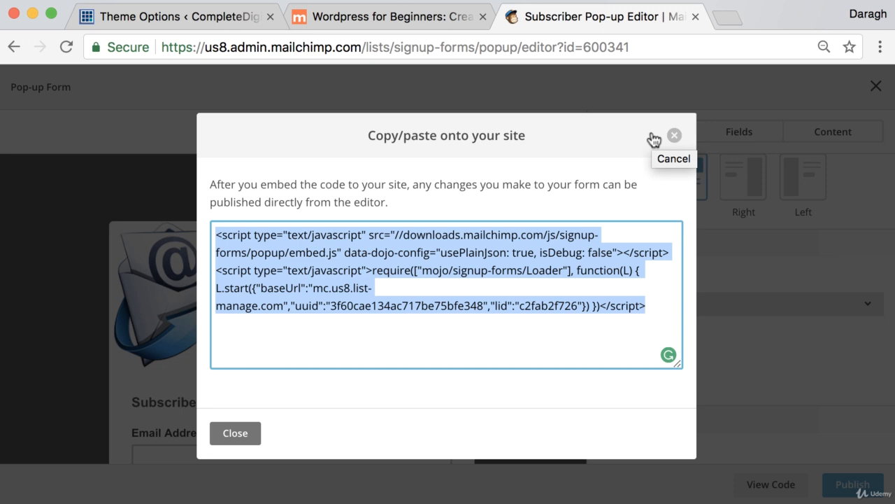
- In a new tab, search Google for 'support mailchimp' and open the MailChimp Support contact page
click(724, 23)
text(support mail)
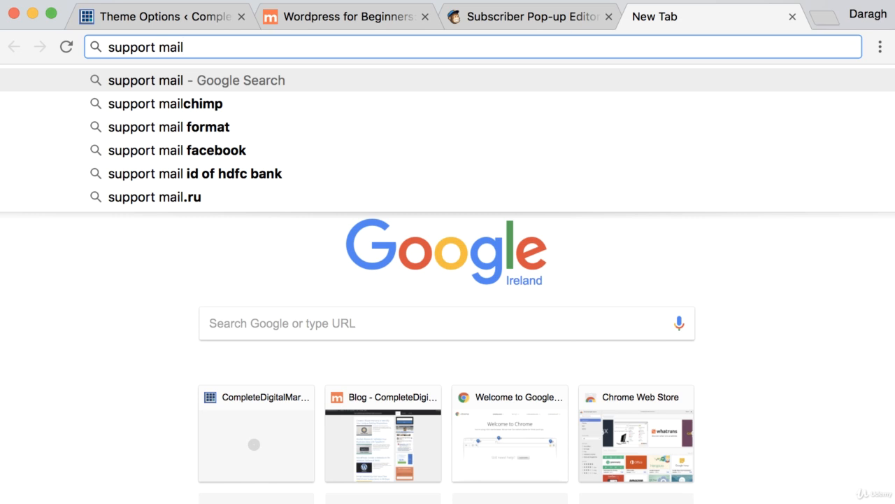
click(432, 104)
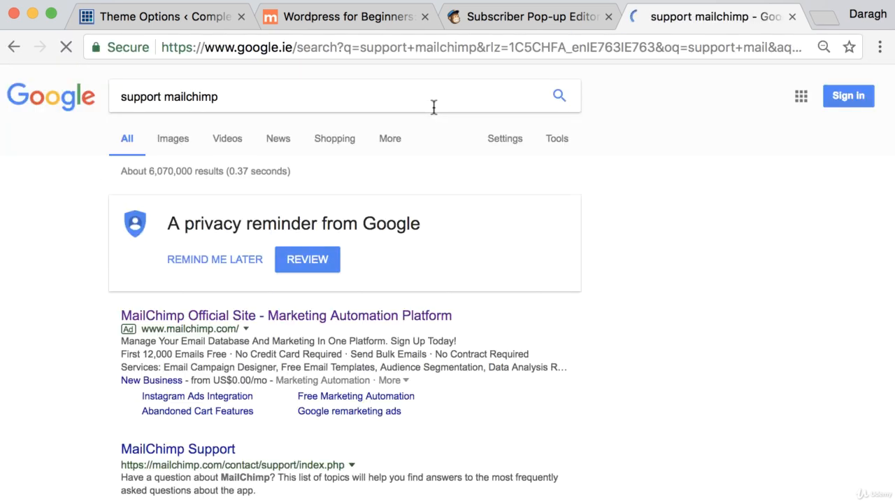
click(194, 450)
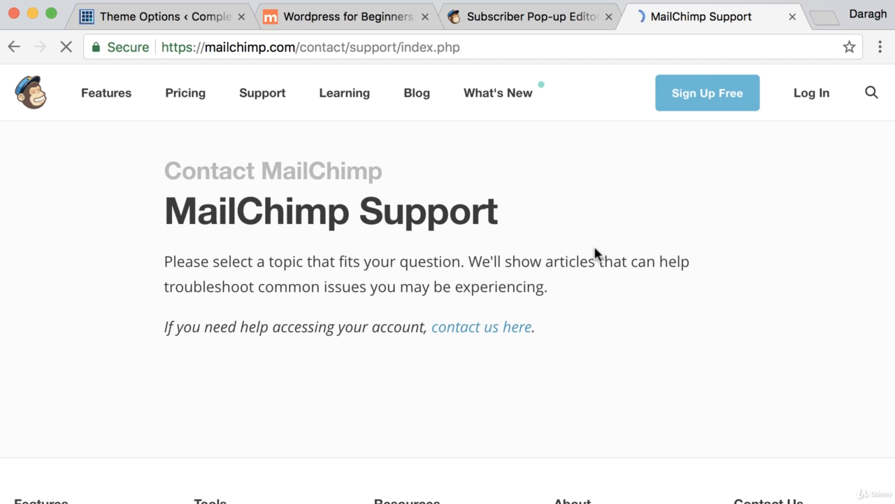
scroll(594, 250, down, 3)
scroll(593, 251, up, 2)
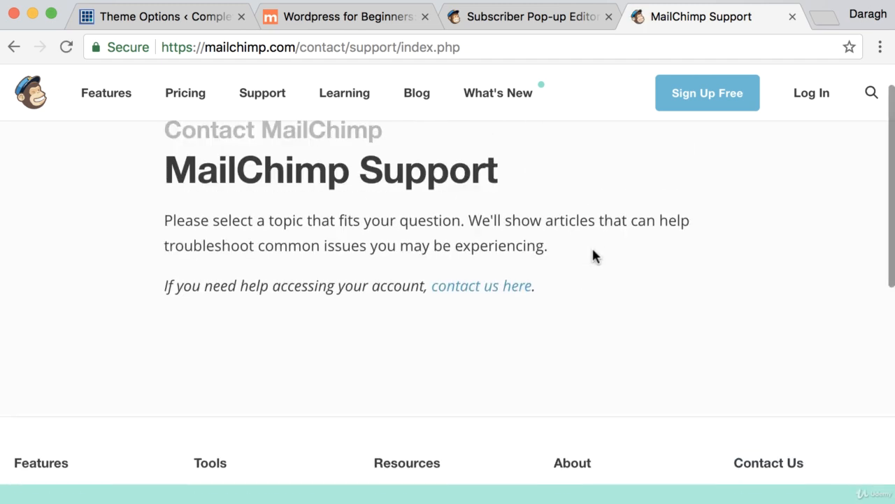
scroll(592, 246, up, 1)
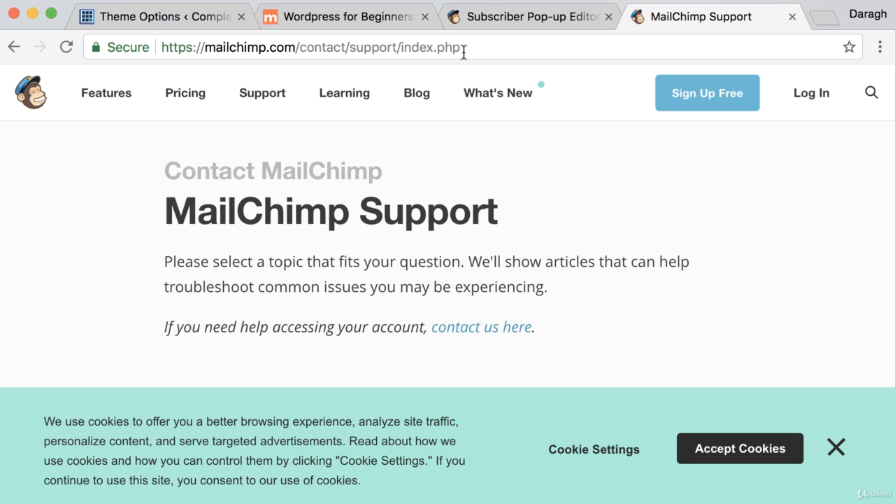
- Go back to the CompleteDigitalMarketingCourse.Com list's Signup forms page and scroll down to the Subscriber pop-up entry
click(531, 16)
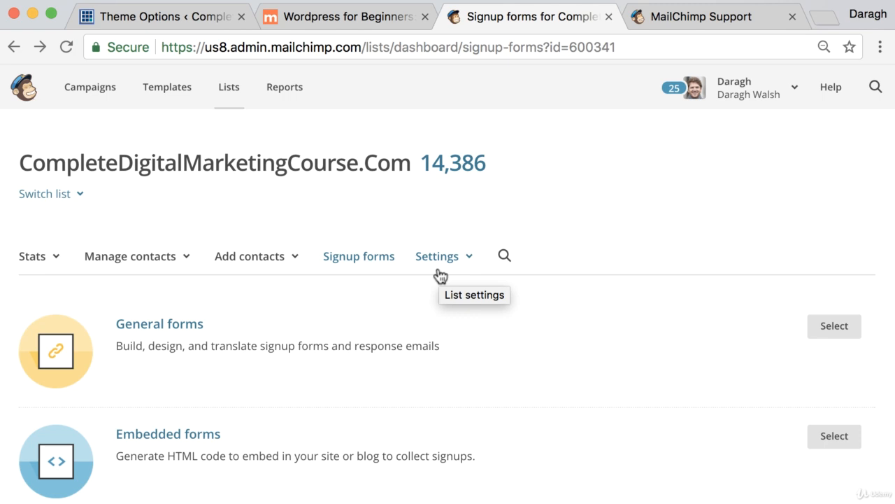
scroll(441, 283, down, 3)
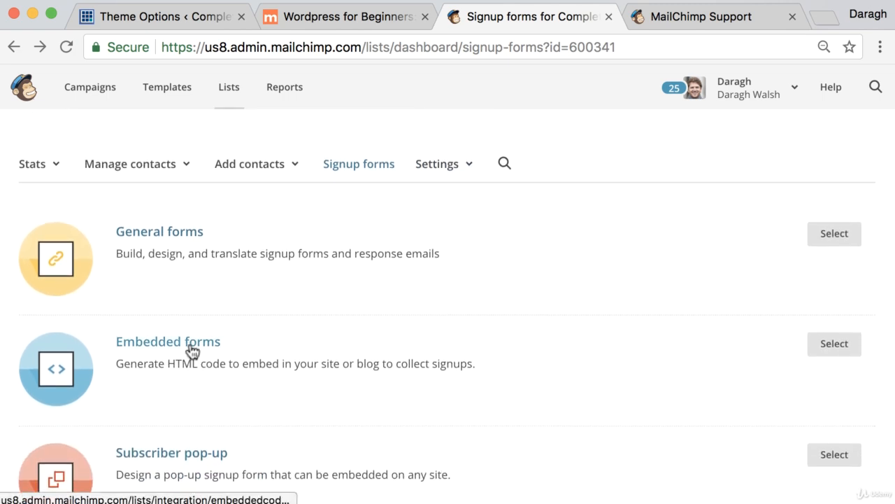
scroll(266, 341, down, 3)
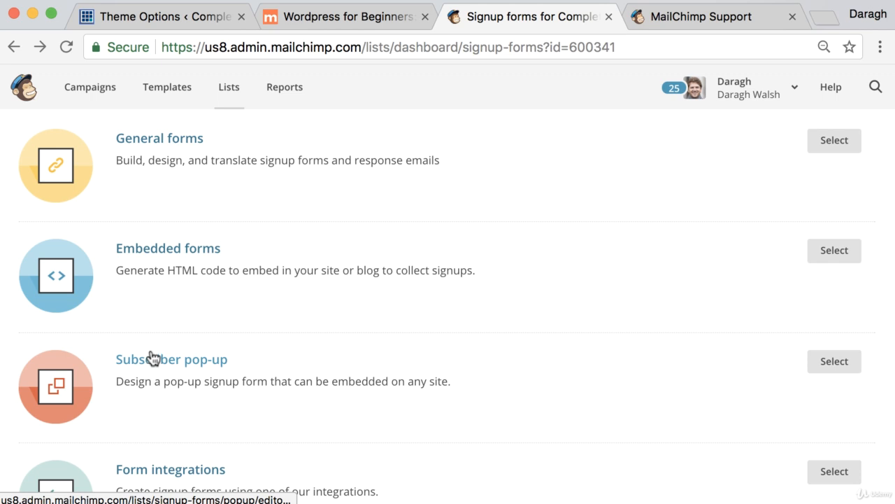